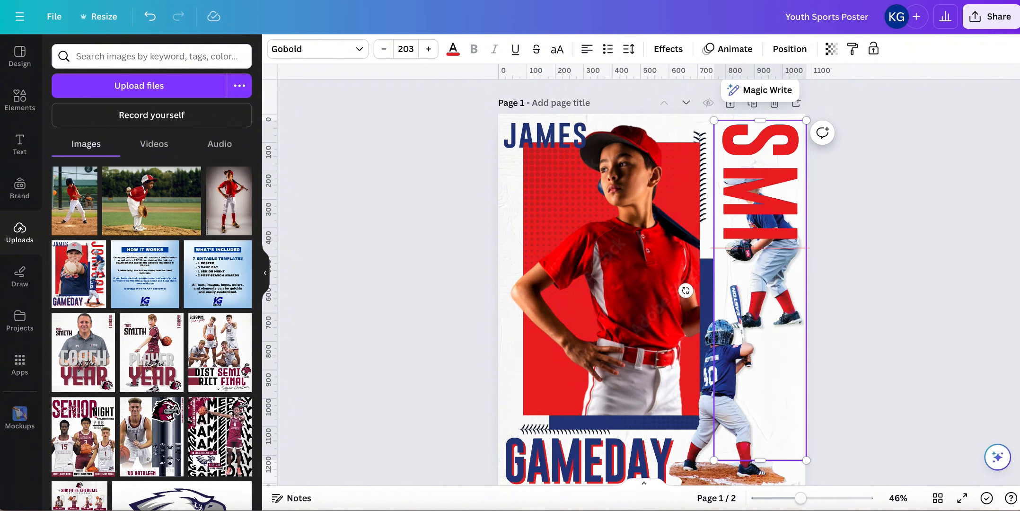
Step: Deselect the vertical red surname text and undo its last wording change
left_click(415, 232)
left_click(790, 243)
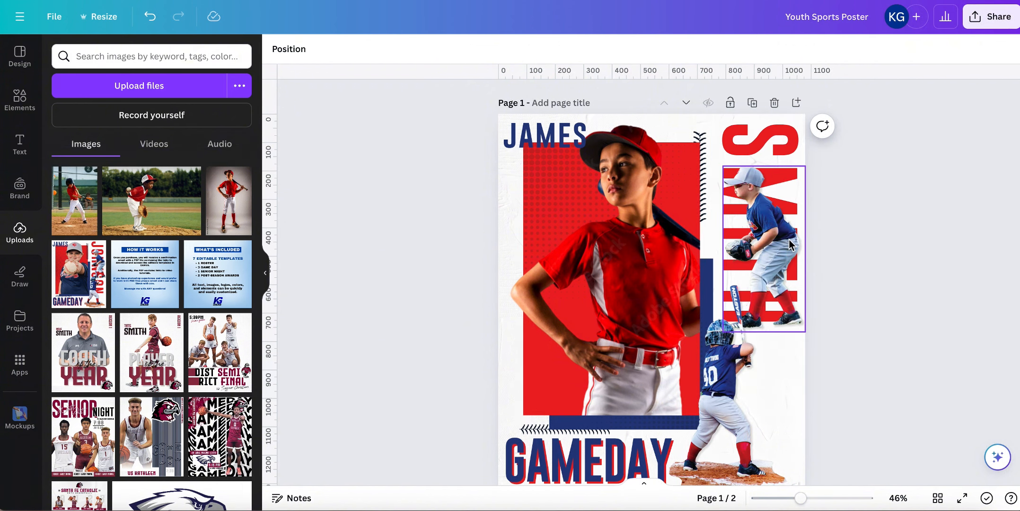
key("ctrl+z")
Step: Change the shadow color of the GAMEDAY text to the lime green default color
scroll(639, 358, "down", 3)
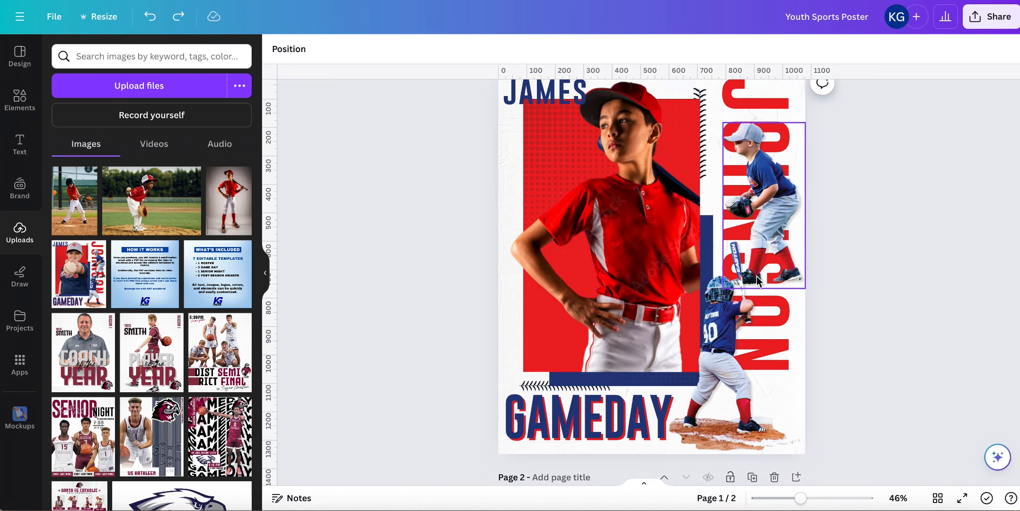
left_click(639, 358)
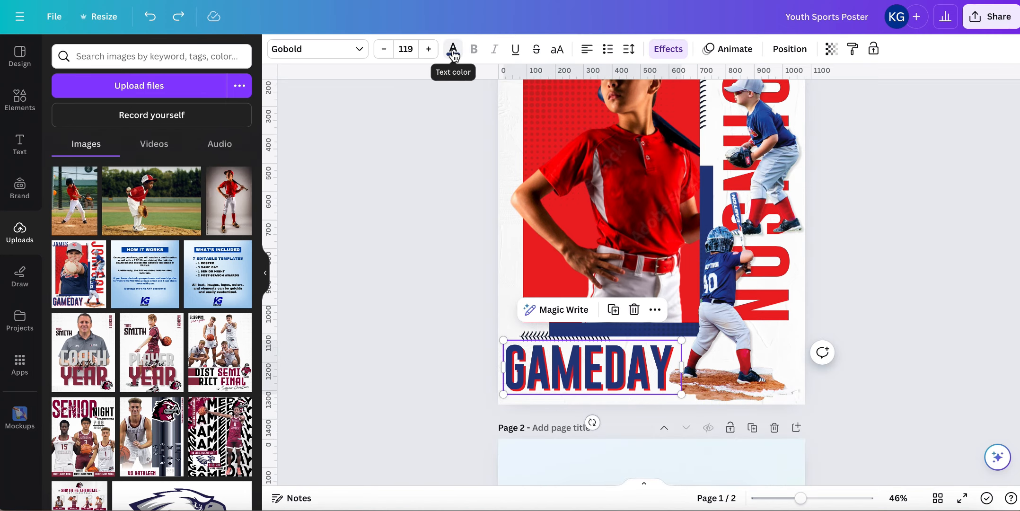
left_click(669, 49)
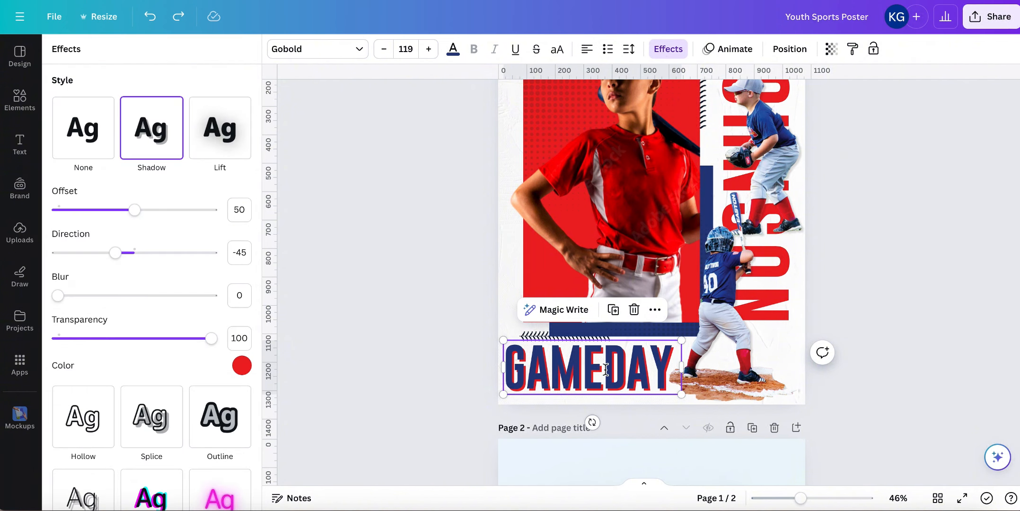
left_click(242, 365)
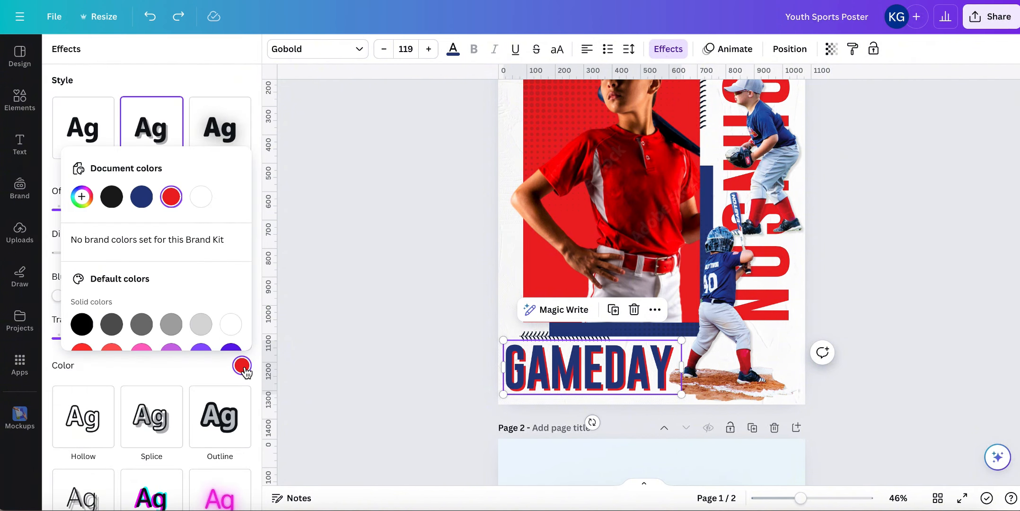
scroll(201, 306, "down", 2)
left_click(145, 334)
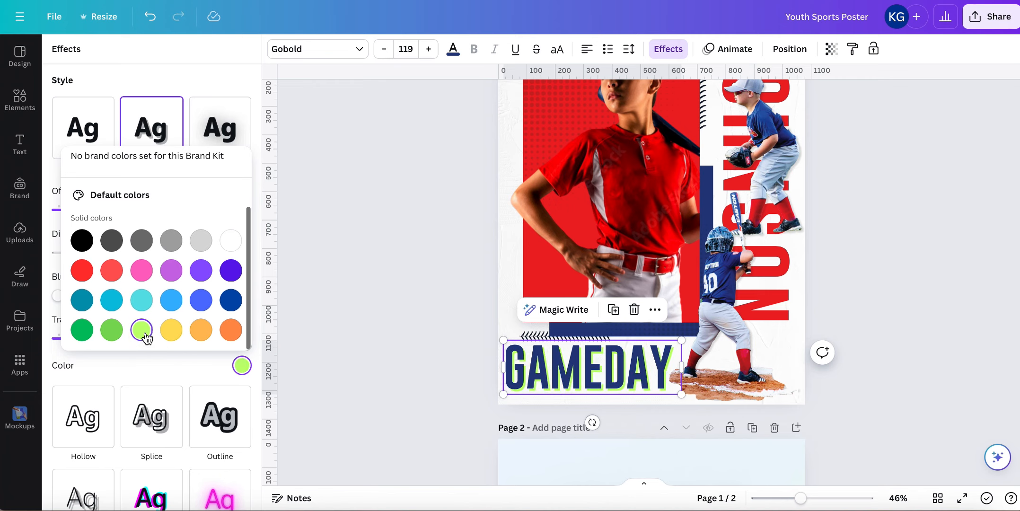
left_click(312, 354)
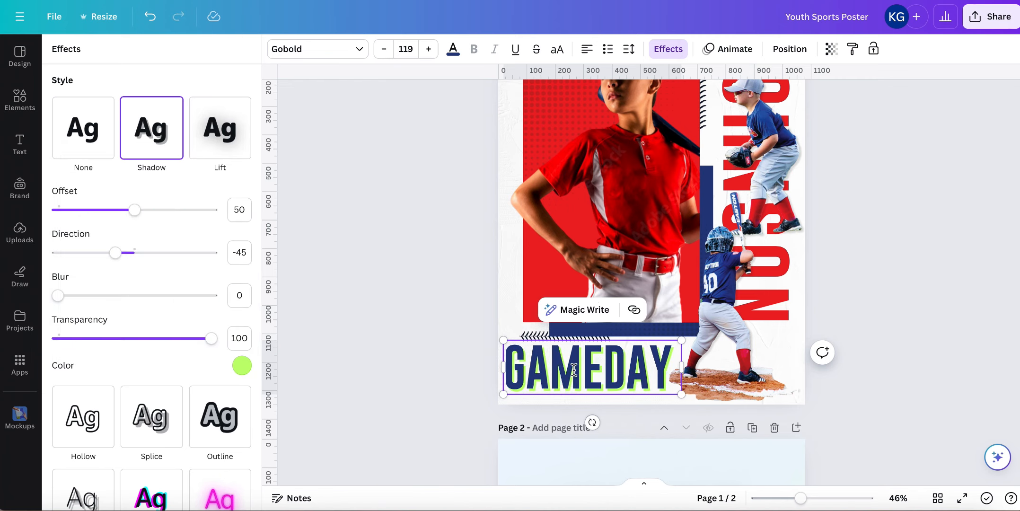
Step: Move the main player photo to the left to uncover the red rectangle behind it
scroll(566, 354, "up", 1)
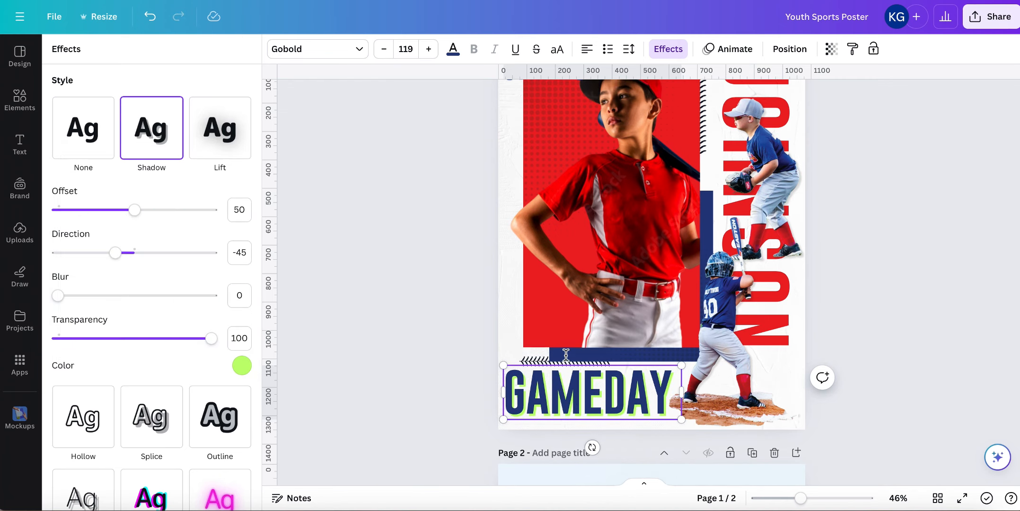
left_click(532, 339)
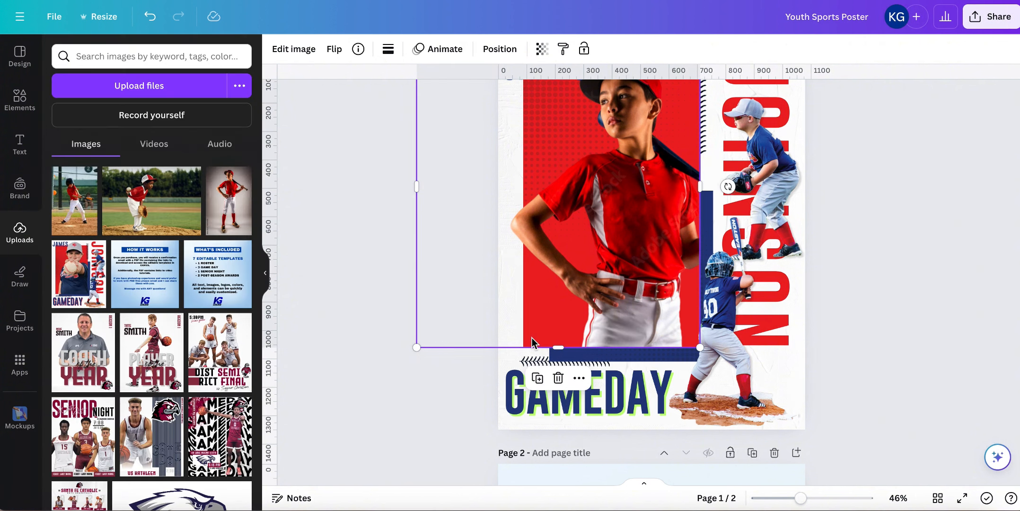
scroll(398, 253, "up", 3)
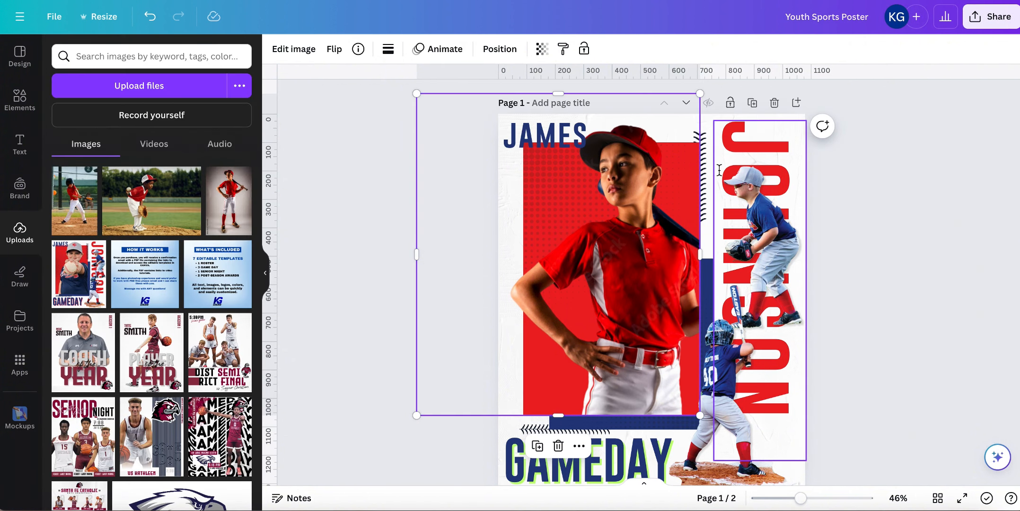
left_click_drag(632, 165, 621, 165)
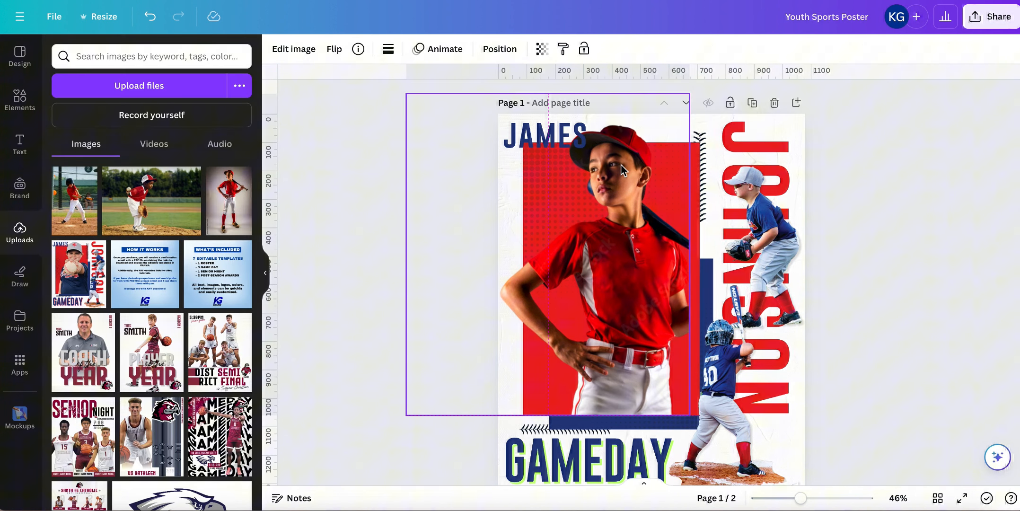
left_click(695, 199)
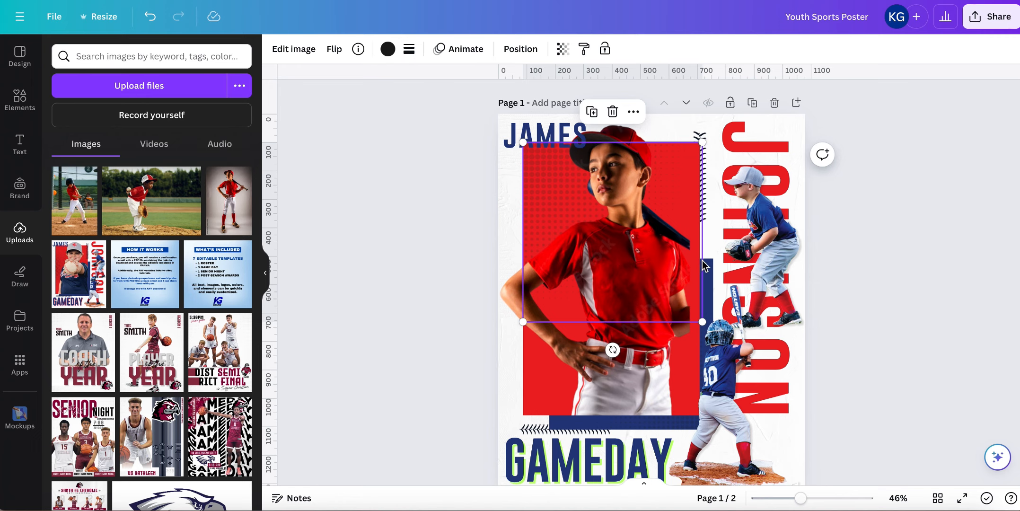
scroll(703, 264, "up", 3)
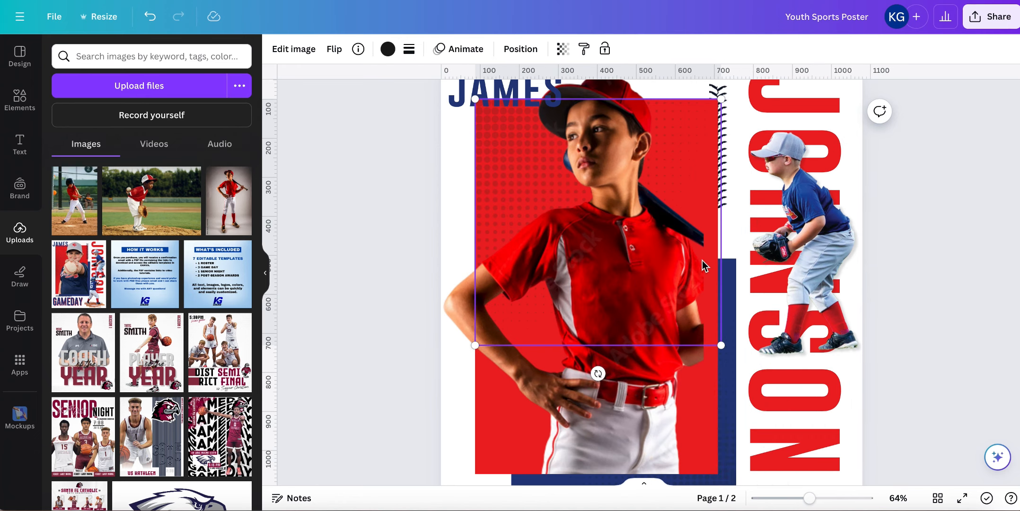
left_click(489, 432)
left_click_drag(592, 204, 530, 208)
Step: Fill the red rectangle behind the main player with the lime green default color
left_click(693, 375)
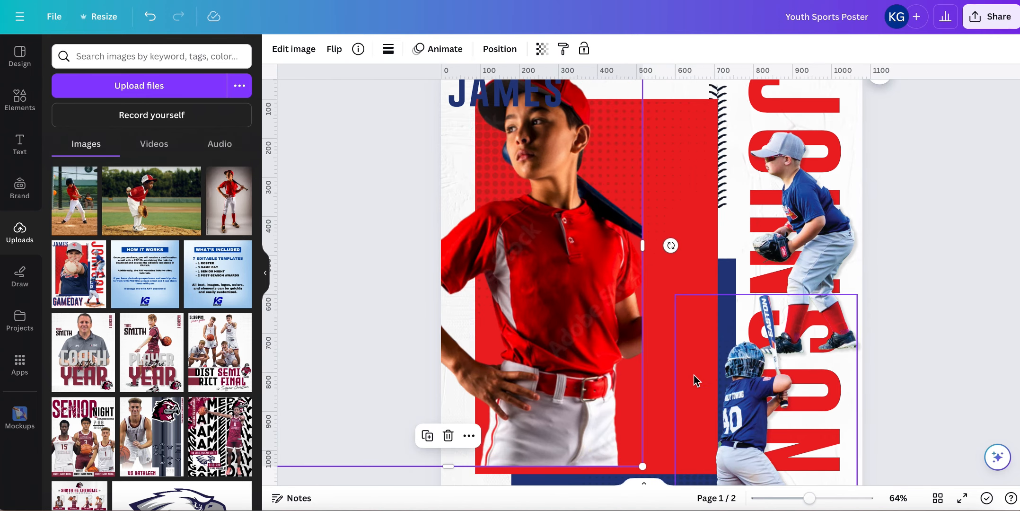
left_click(667, 376)
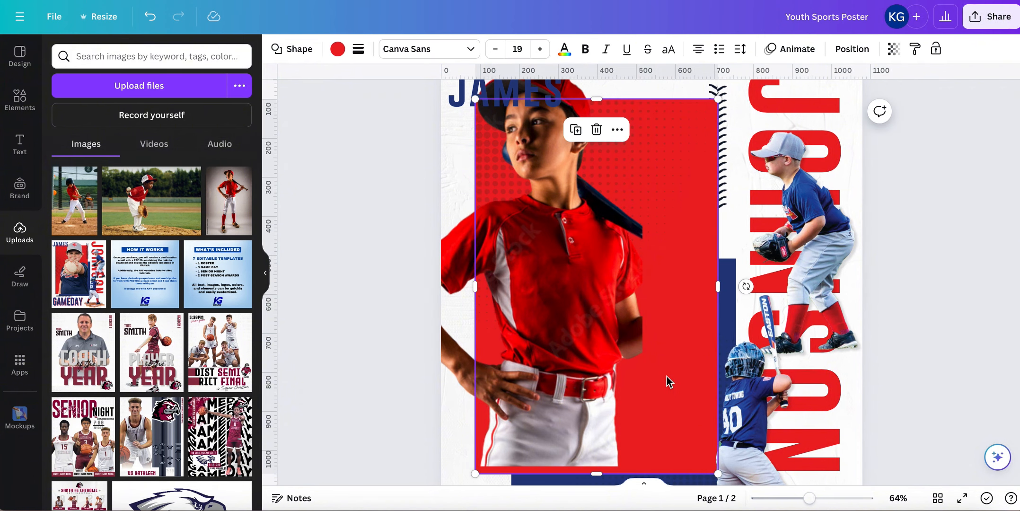
left_click(342, 53)
scroll(186, 315, "down", 5)
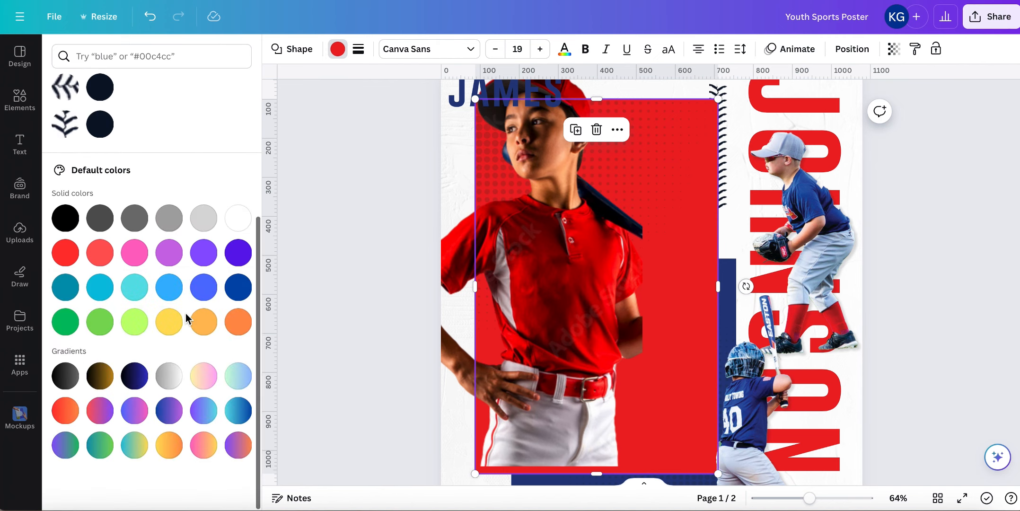
left_click(136, 333)
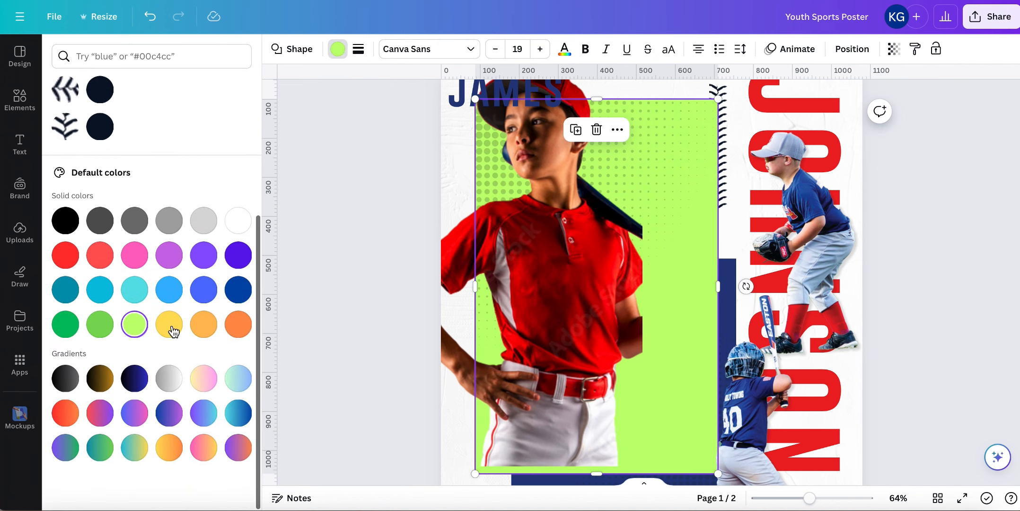
Step: Move the main player photo back over the green rectangle, aligning its right and bottom edges with the rectangle
scroll(596, 337, "up", 1)
mouse_move(594, 334)
left_mouse_down()
mouse_move(624, 332)
mouse_move(579, 331)
left_mouse_up()
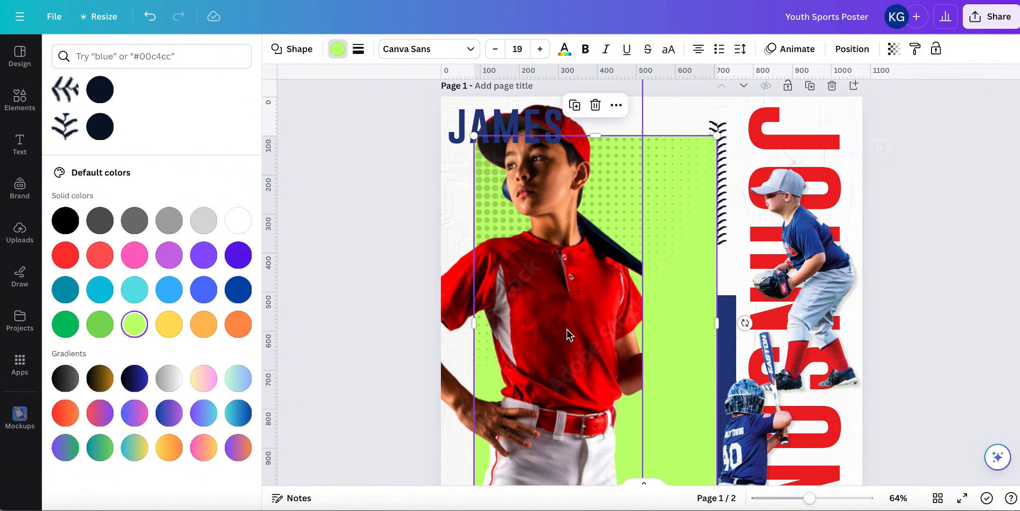
left_click(537, 332)
left_click_drag(465, 300, 543, 301)
scroll(625, 296, "down", 2)
scroll(625, 296, "down", 1)
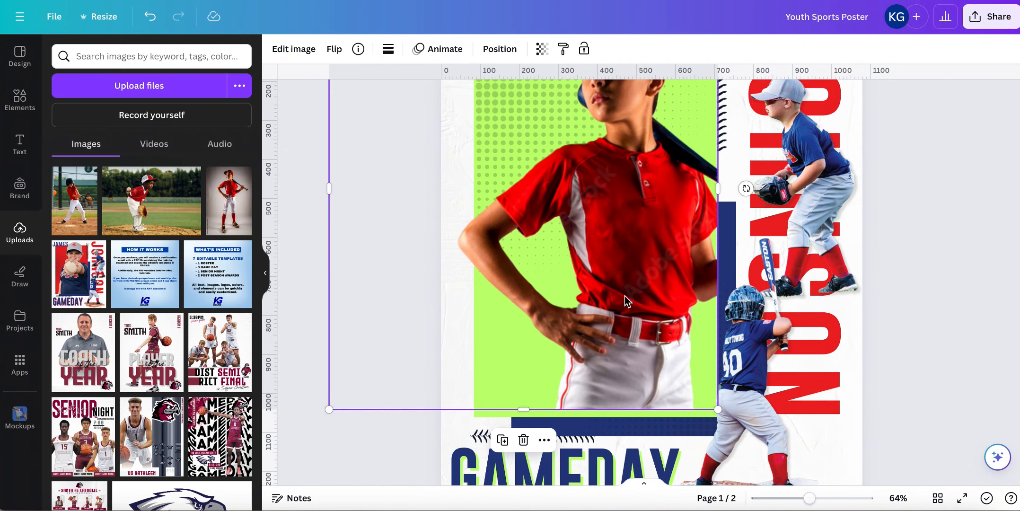
left_click_drag(622, 271, 622, 280)
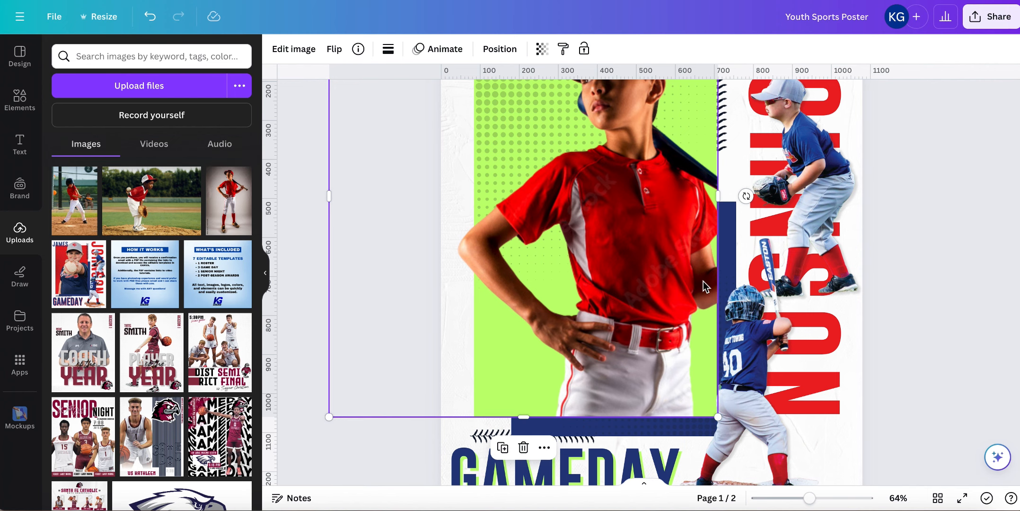
Step: Try red and lime green on the halftone dots over the navy block, ending with red
scroll(734, 247, "down", 3)
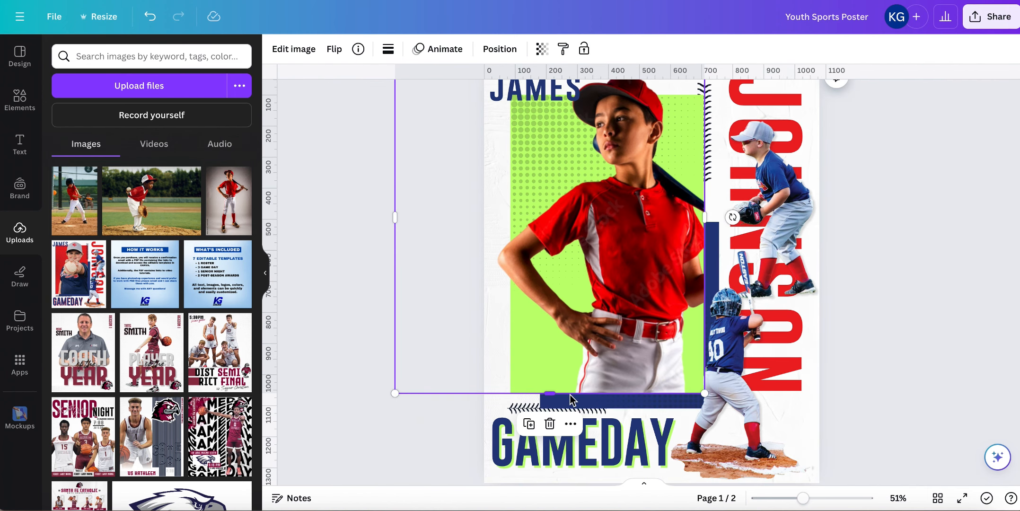
left_click(583, 402)
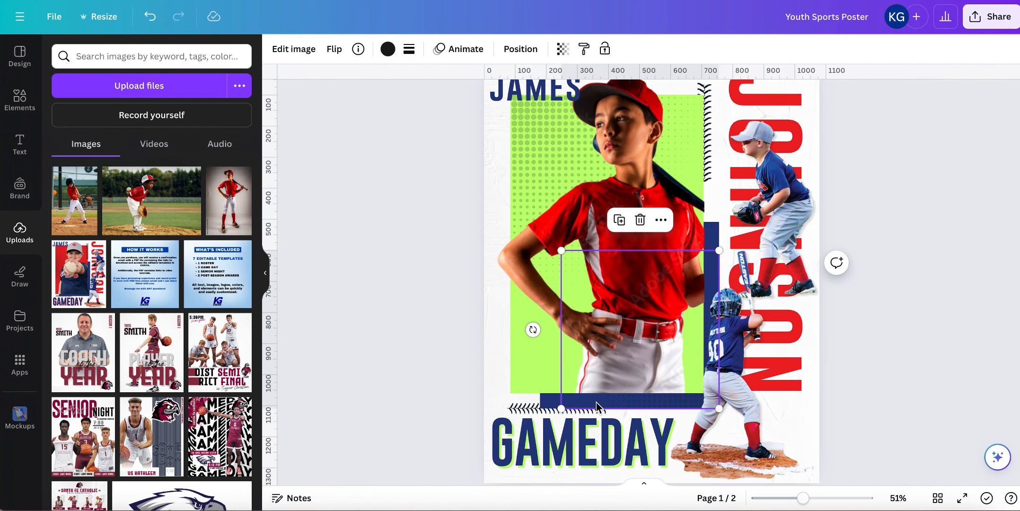
scroll(644, 403, "up", 3)
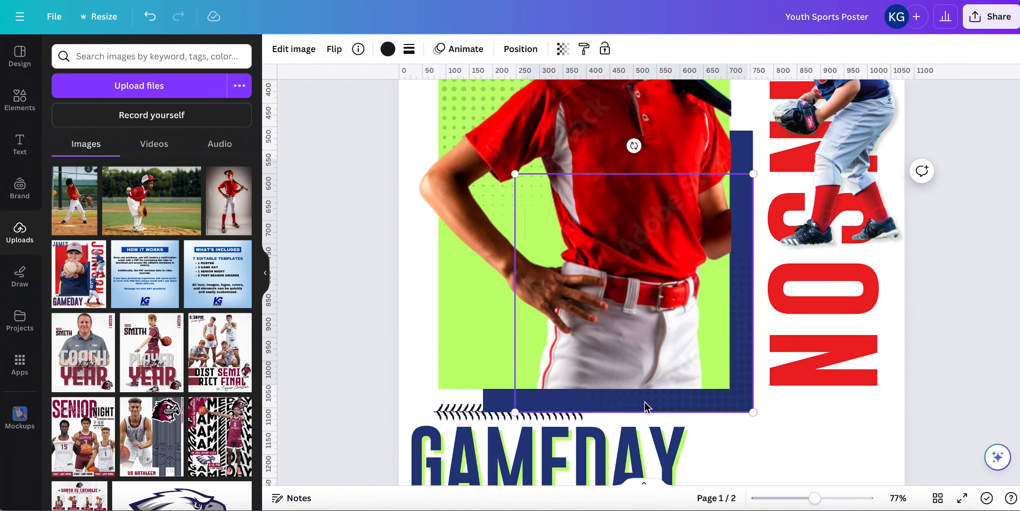
scroll(629, 403, "up", 2)
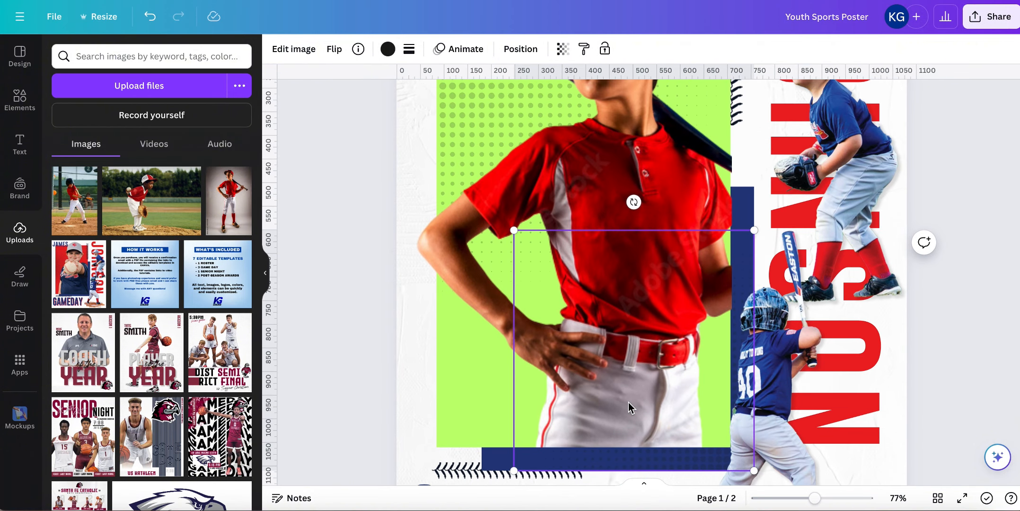
scroll(662, 442, "down", 1)
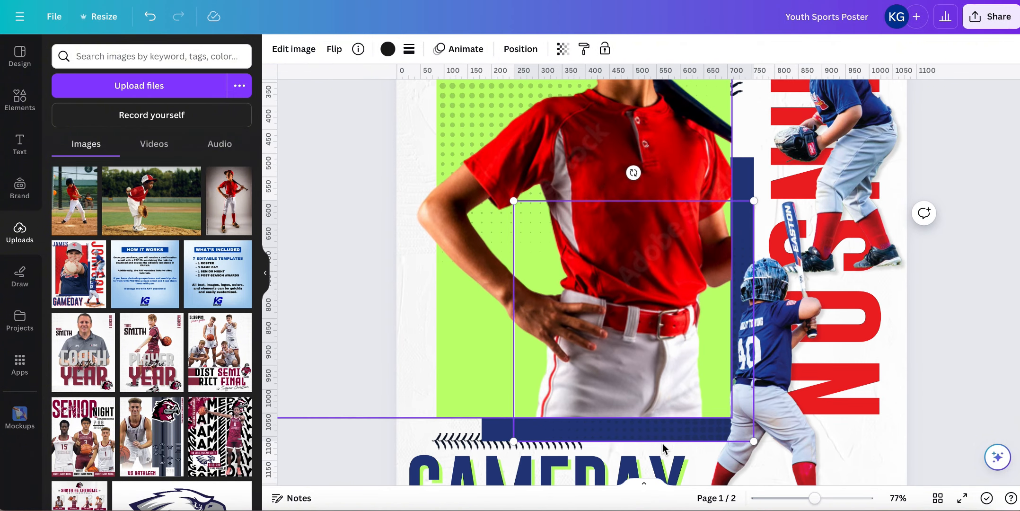
left_click(388, 48)
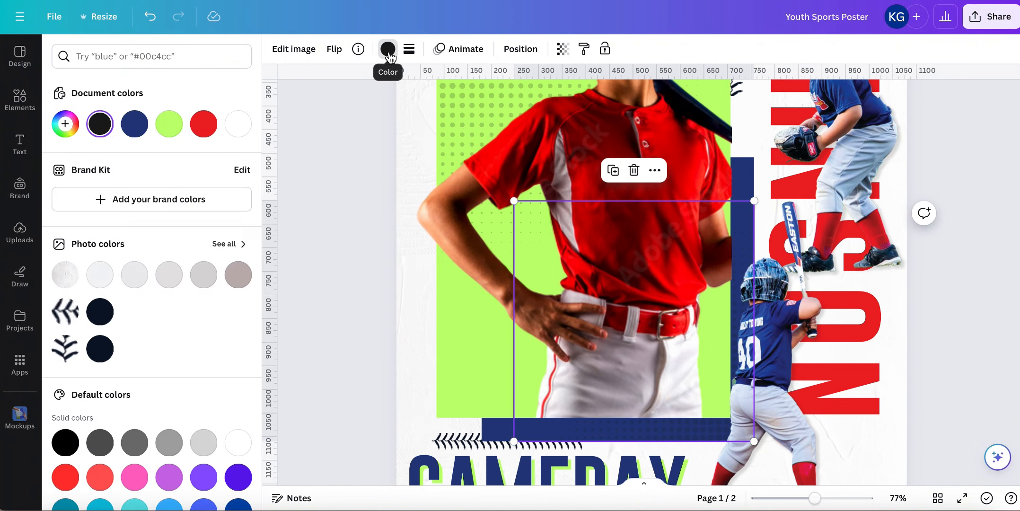
left_click(205, 136)
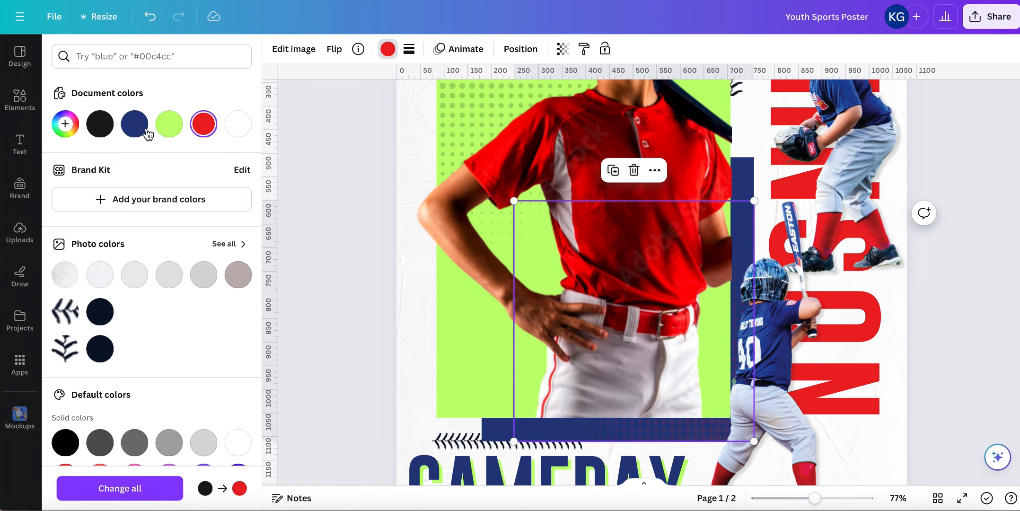
left_click(186, 132)
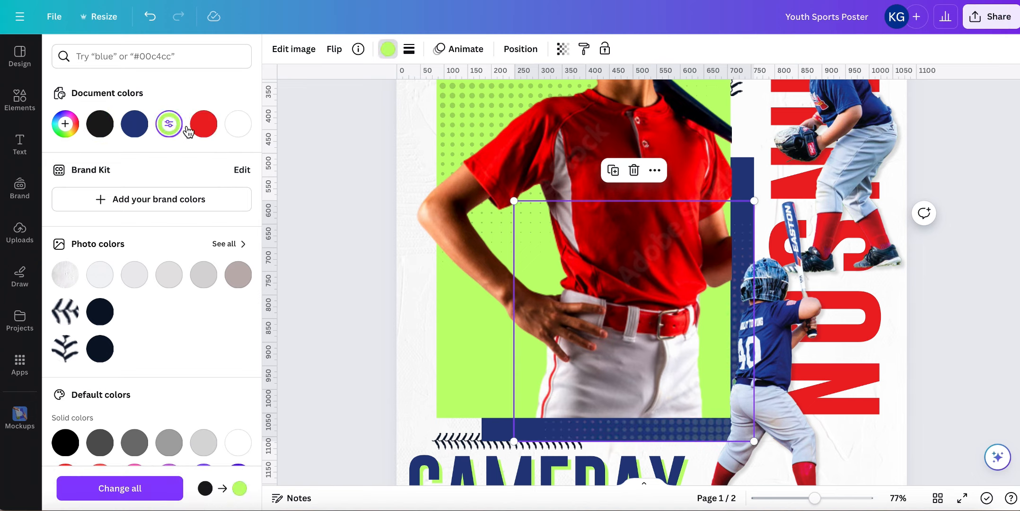
left_click(211, 129)
Step: Set the transparency of the navy block's halftone dots to 38 and recolor them lime green
left_click(567, 57)
left_click(503, 99)
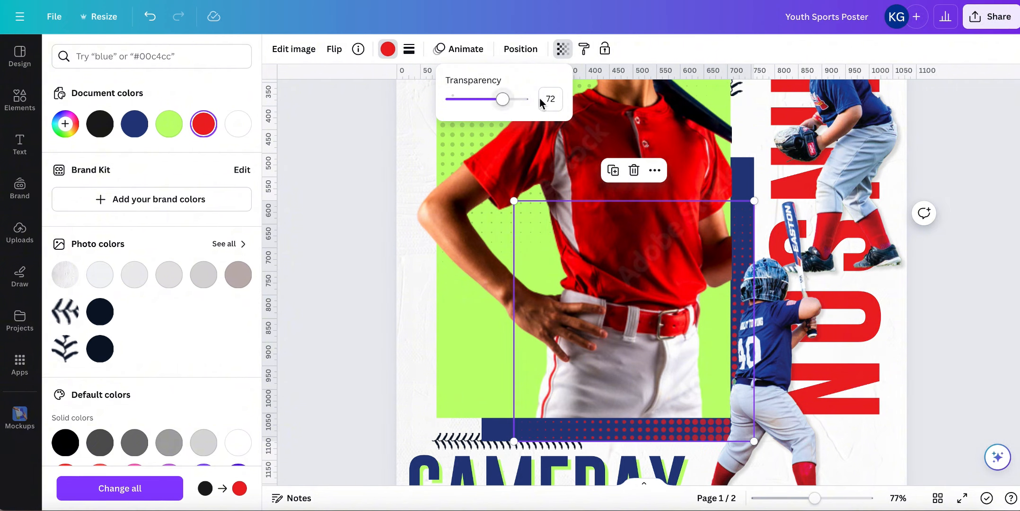
left_click_drag(503, 99, 478, 100)
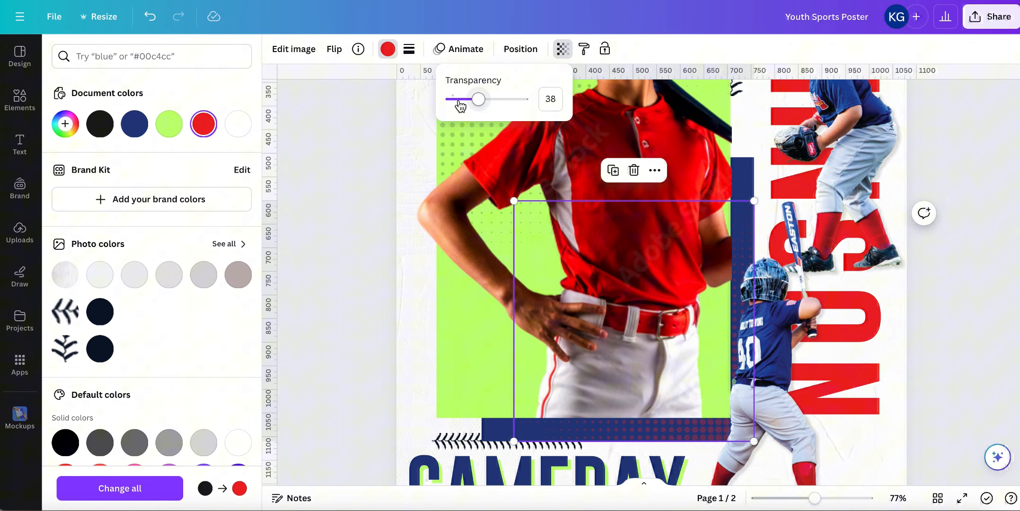
left_click(169, 124)
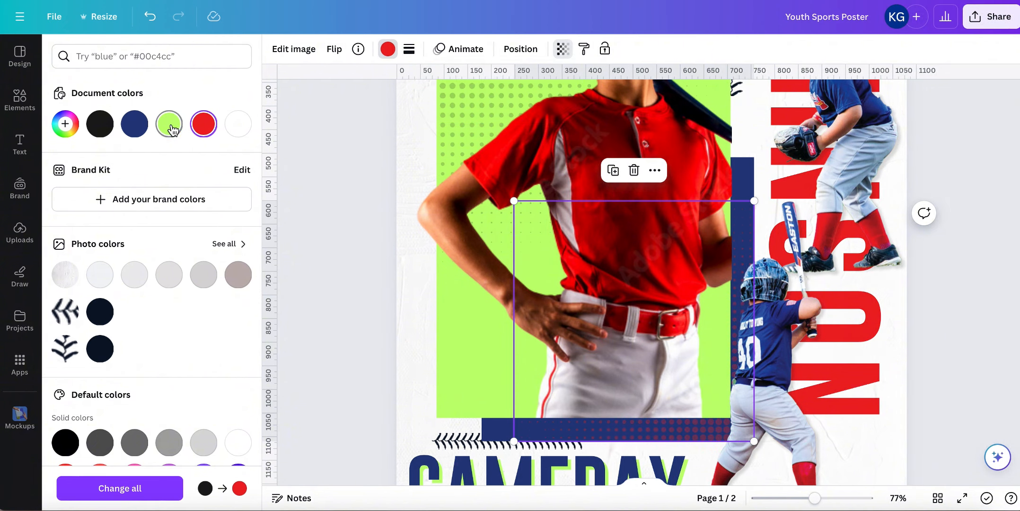
left_click(360, 162)
Step: Move the vertical baseball stitching above the lime green rectangle in the layer order, just below the GAMEDAY text
scroll(367, 191, "up", 4)
scroll(403, 196, "down", 1)
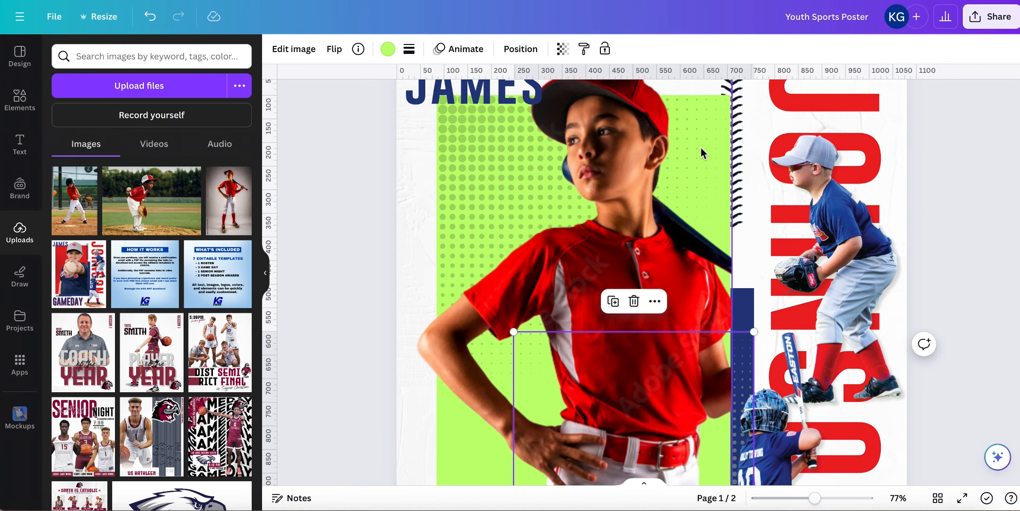
scroll(748, 128, "up", 2)
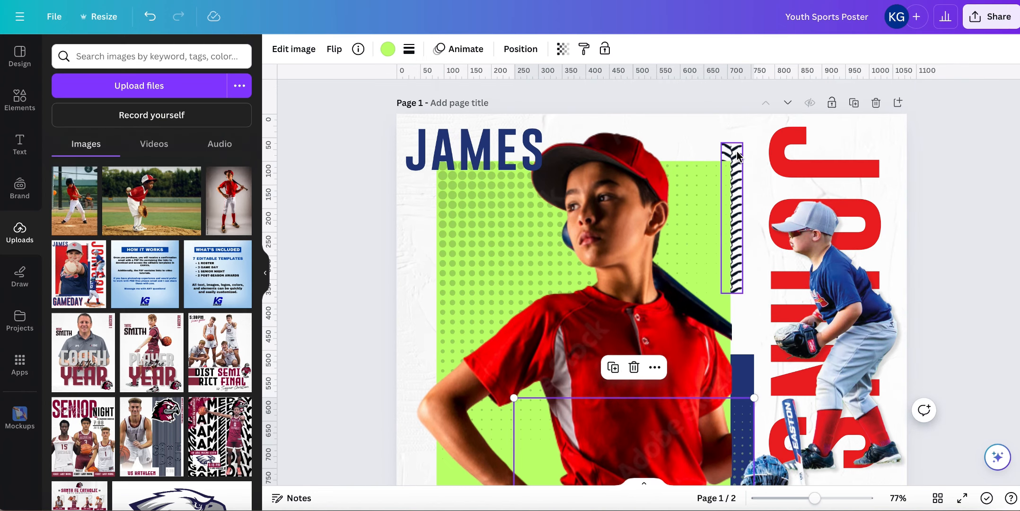
left_click(737, 155)
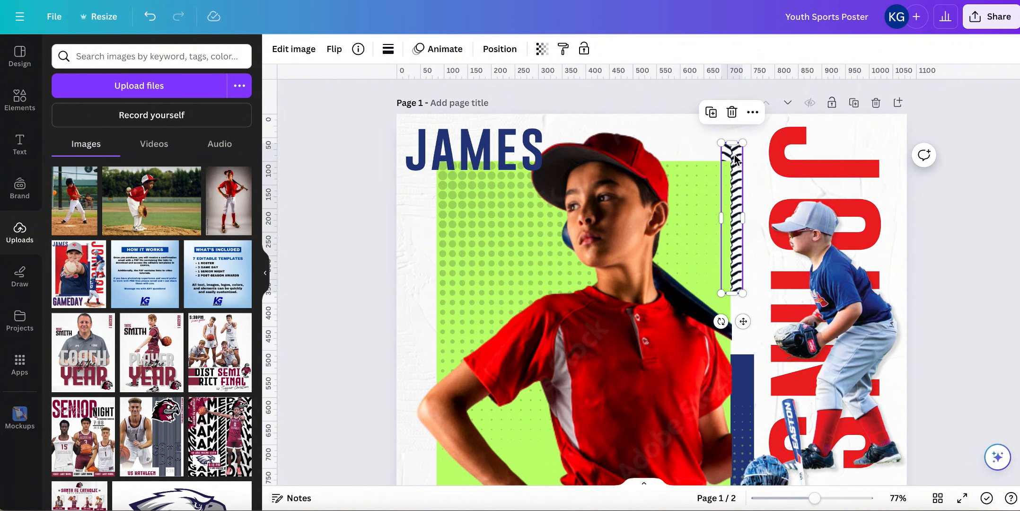
left_click(501, 56)
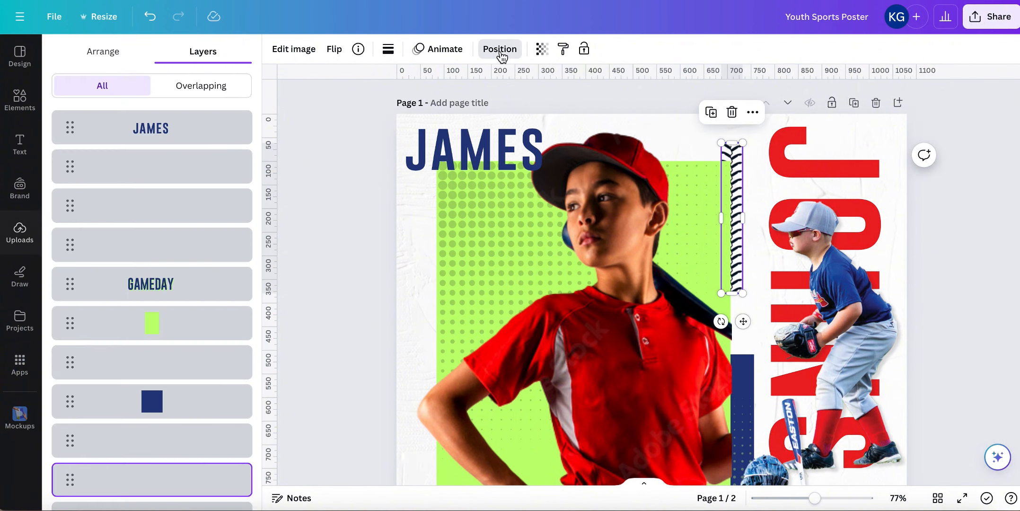
scroll(221, 296, "down", 1)
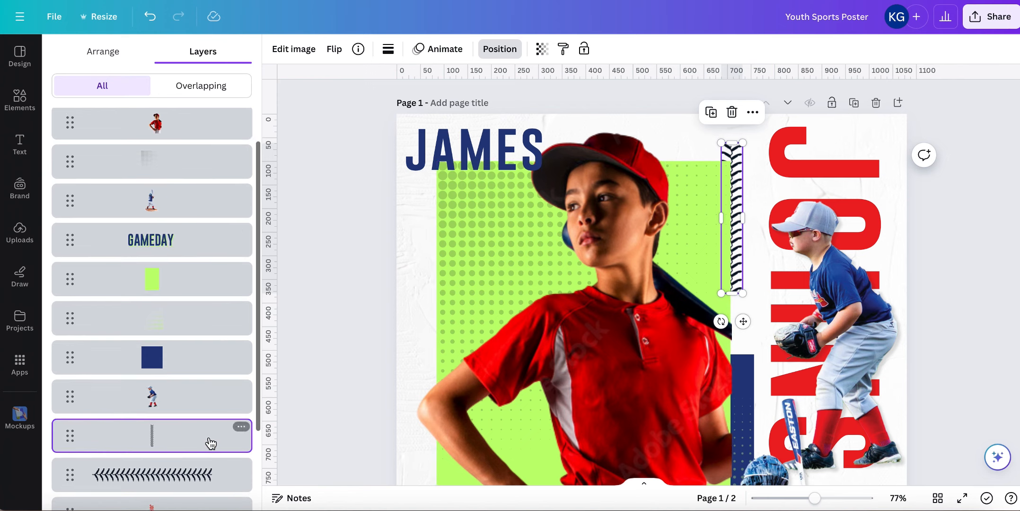
left_click_drag(210, 443, 211, 261)
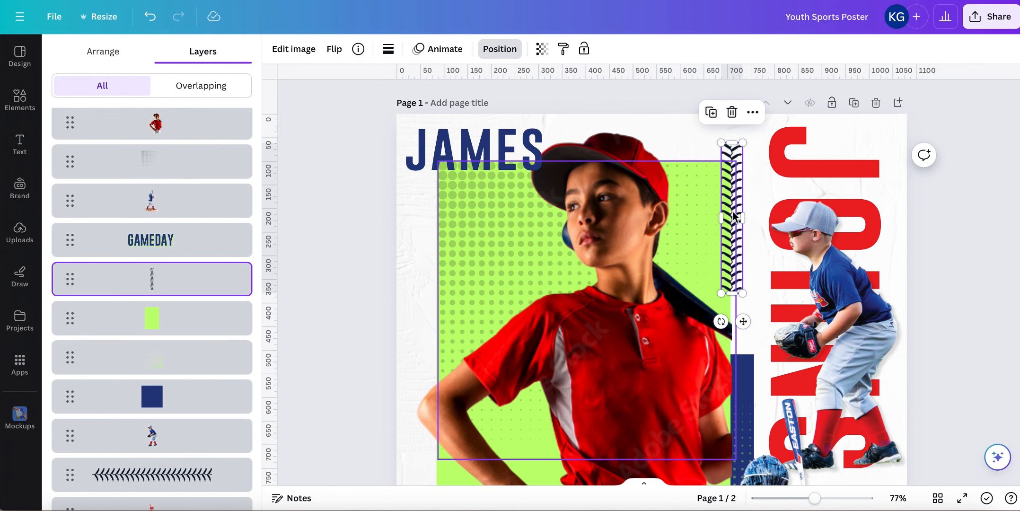
Step: Recolor the red vertical last-name text with the lime green document color
scroll(735, 199, "down", 1)
left_click(827, 152)
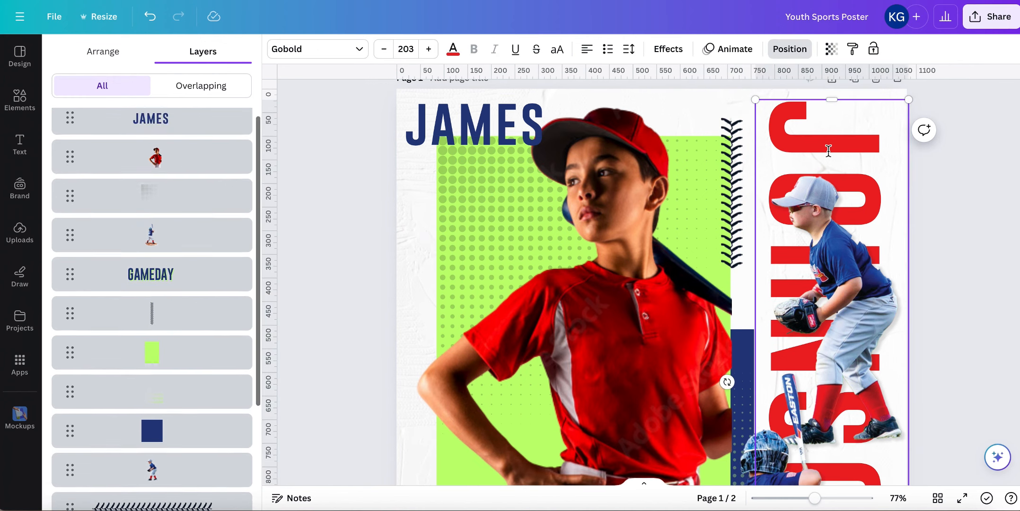
scroll(633, 155, "down", 5)
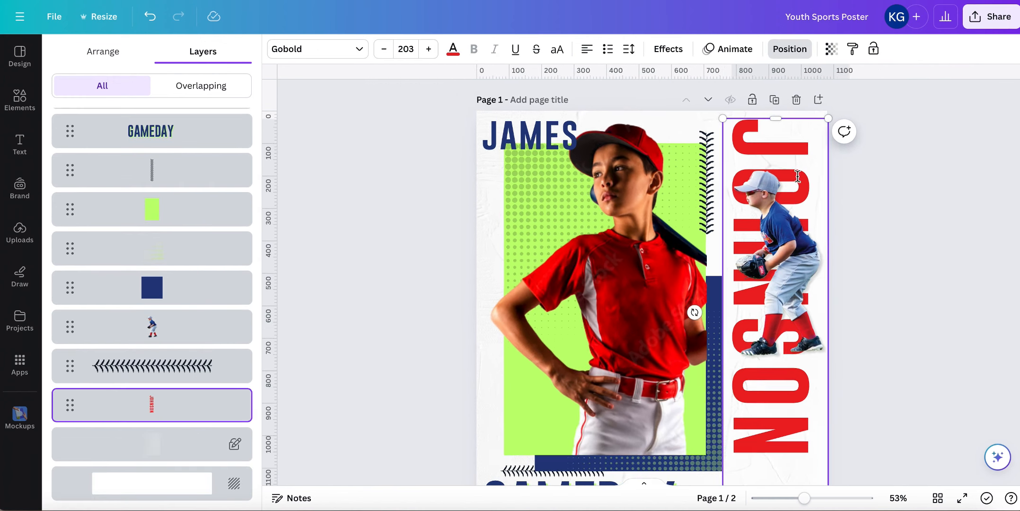
left_click(452, 49)
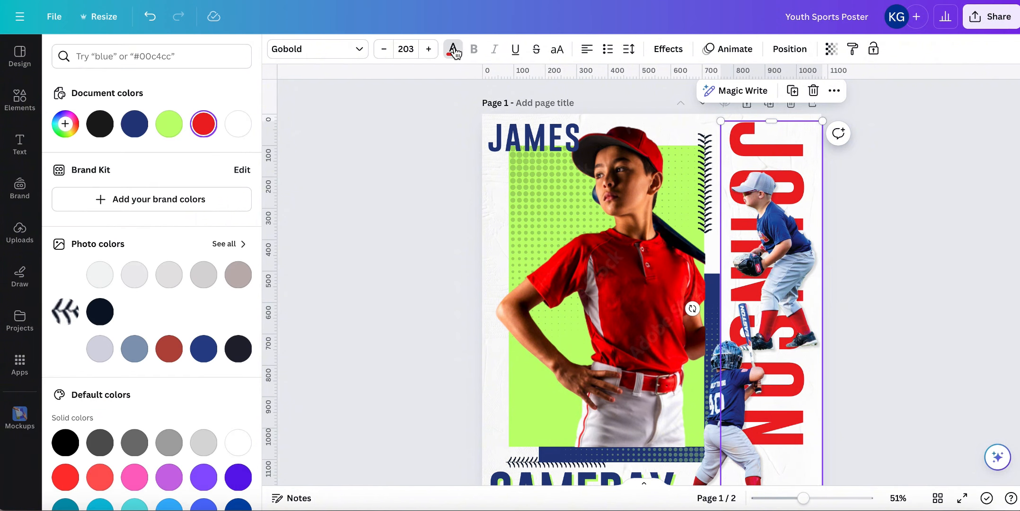
left_click(169, 123)
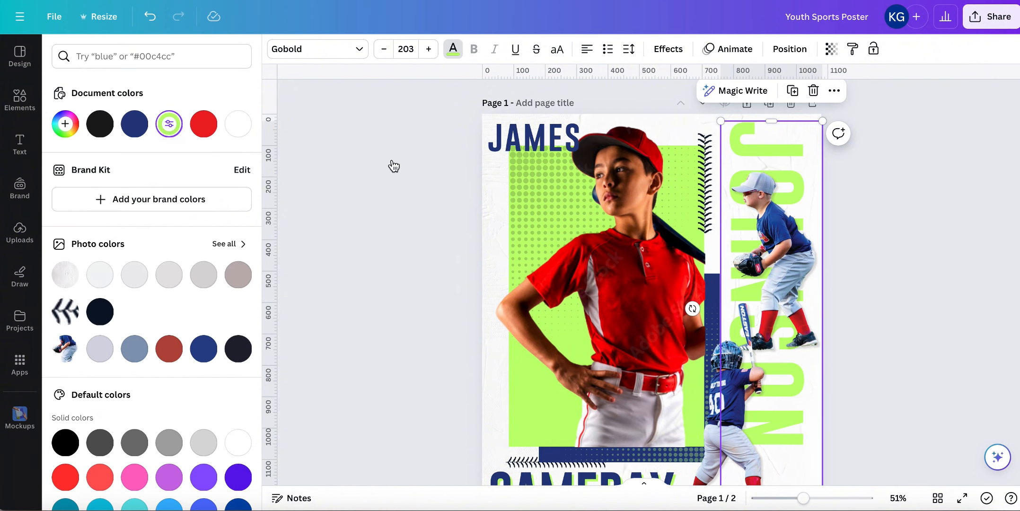
left_click(875, 223)
Step: Replace the main player cutout with the uploaded full-body photo of the player holding a bat, and remove its background
scroll(875, 223, "down", 3)
scroll(875, 223, "up", 2)
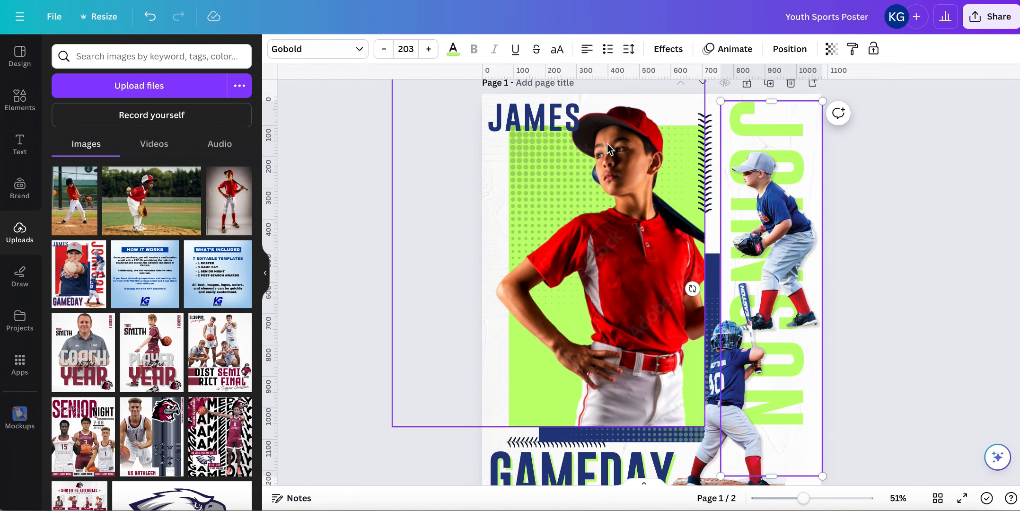
left_click(631, 164)
key("Delete")
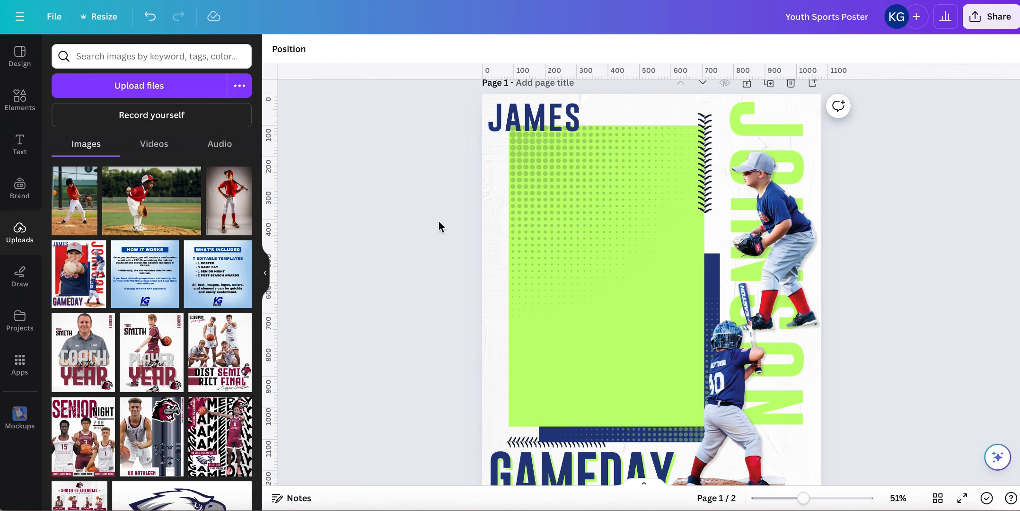
left_click(228, 211)
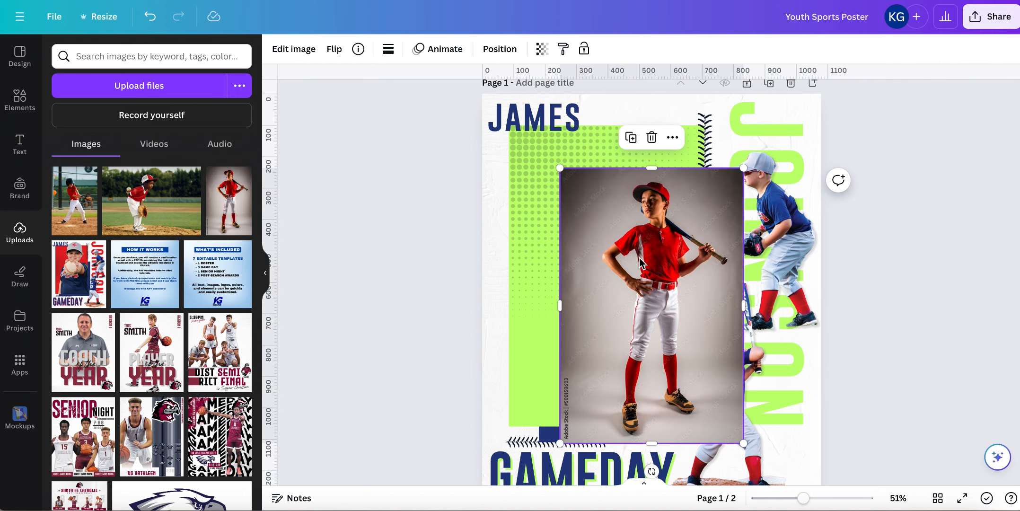
left_click_drag(639, 263, 609, 242)
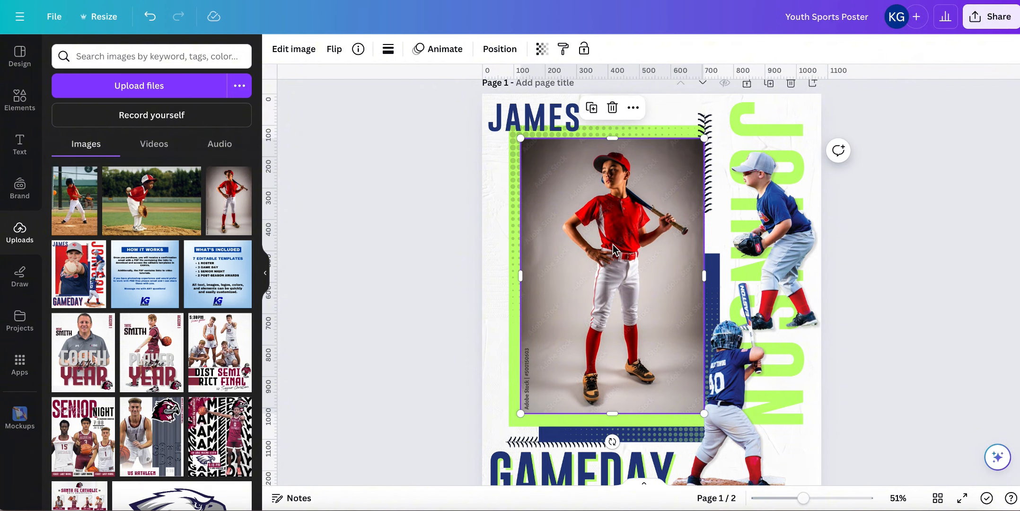
left_click(293, 50)
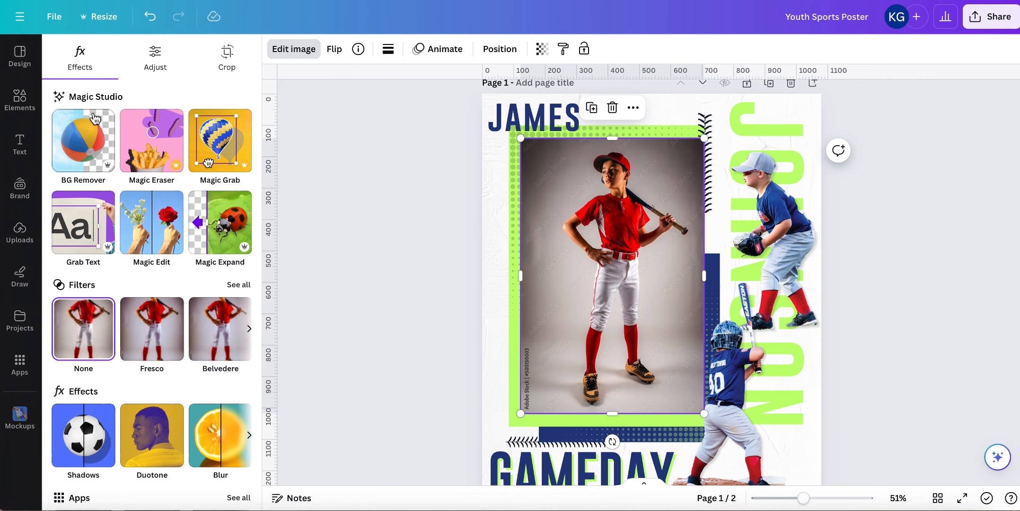
left_click(91, 150)
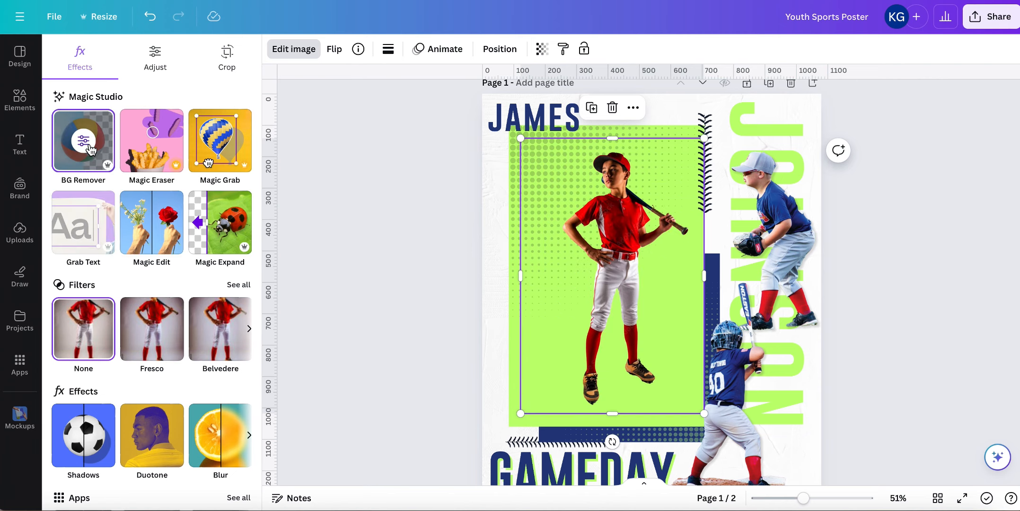
Step: Enlarge the new main player cutout and position it with its right edge on the green rectangle's right edge
scroll(621, 258, "down", 3)
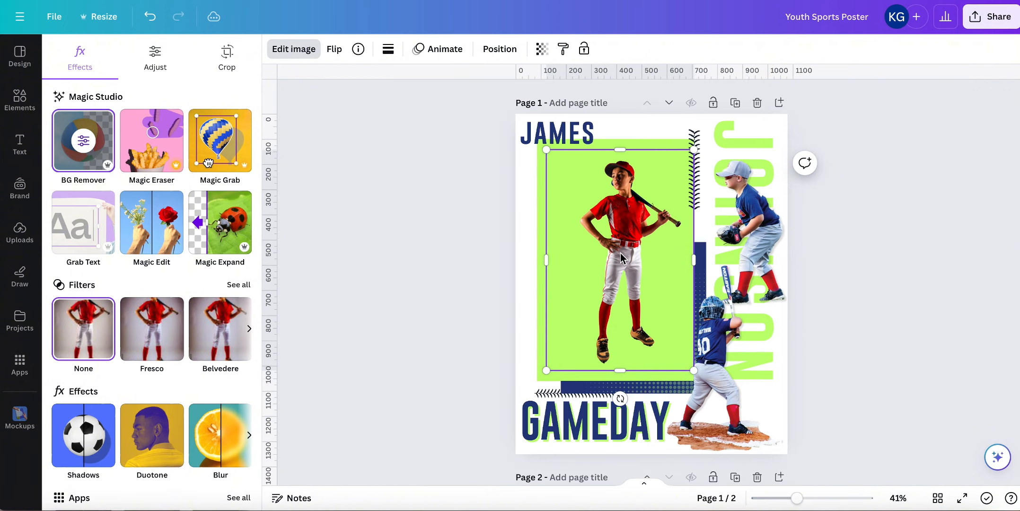
left_click_drag(550, 150, 513, 108)
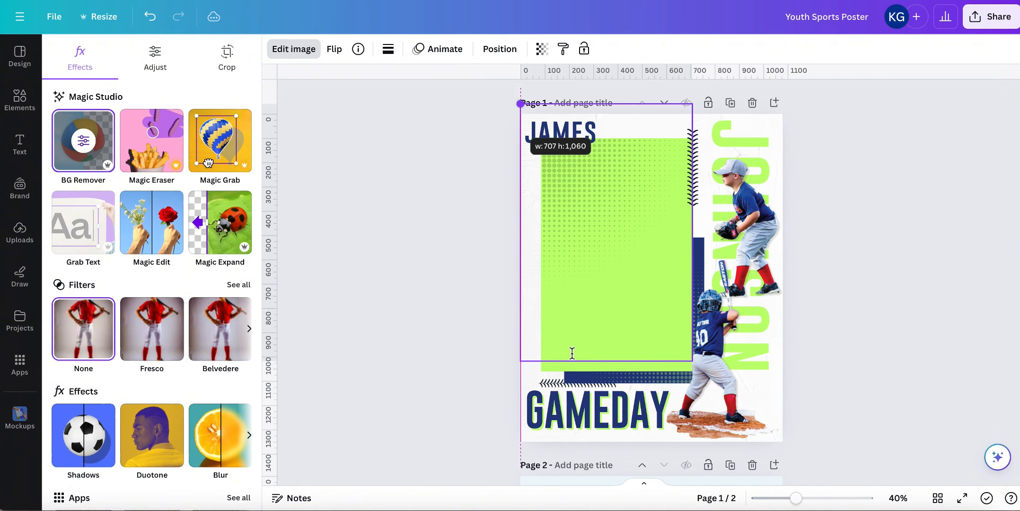
left_click_drag(520, 362, 307, 493)
left_click_drag(630, 233, 653, 245)
left_click_drag(783, 323, 692, 326)
Step: Crop the bottom of the main player cutout to the lower edge of the green rectangle
scroll(638, 329, "down", 5)
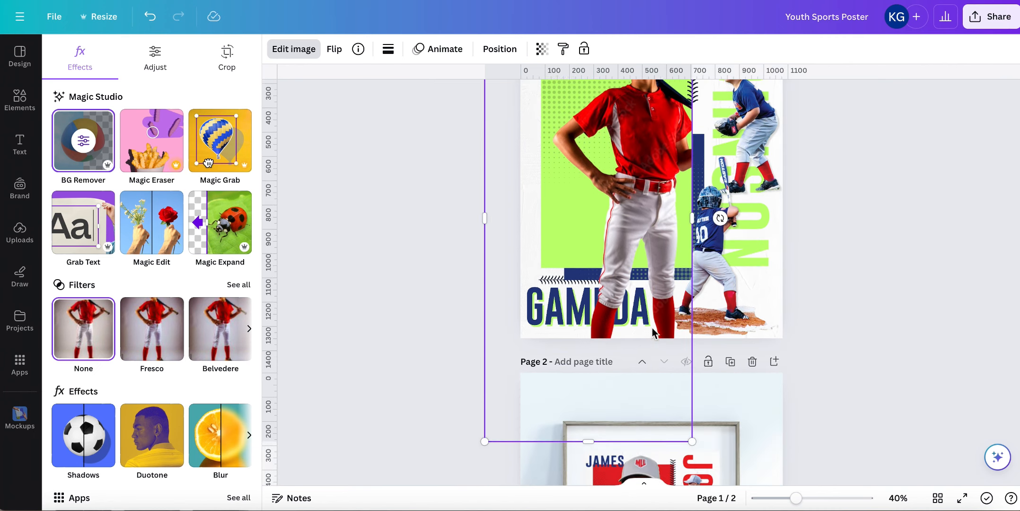
left_click_drag(589, 439, 607, 268)
scroll(607, 269, "up", 5)
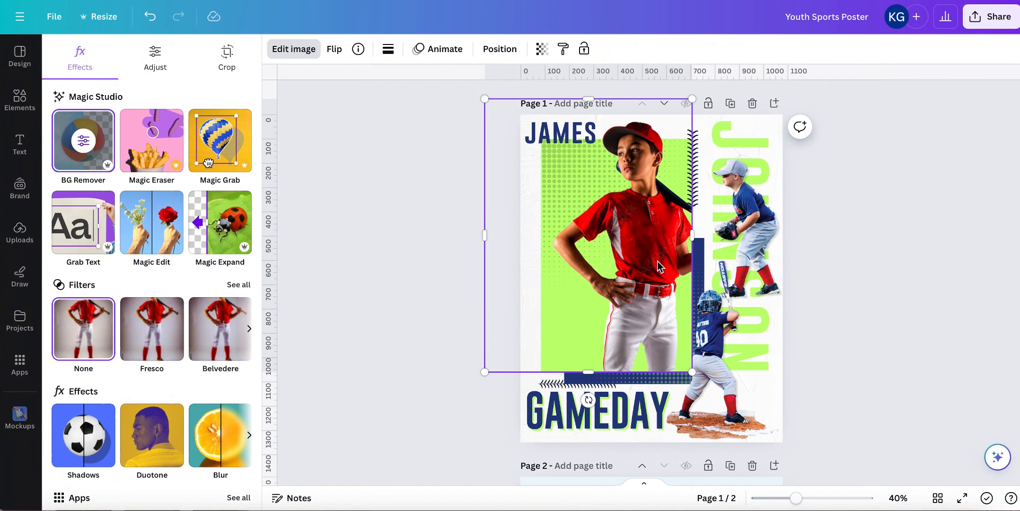
mouse_move(692, 235)
left_mouse_down()
mouse_move(704, 239)
mouse_move(693, 241)
left_mouse_up()
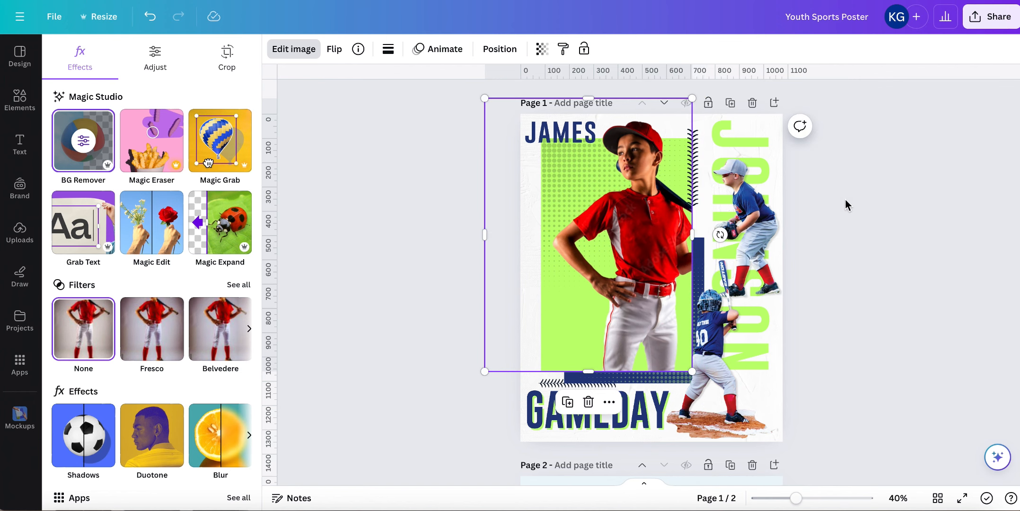
Step: Delete the two small player cutouts in blue jerseys beside the vertical last-name text
left_click(758, 223)
key("Delete")
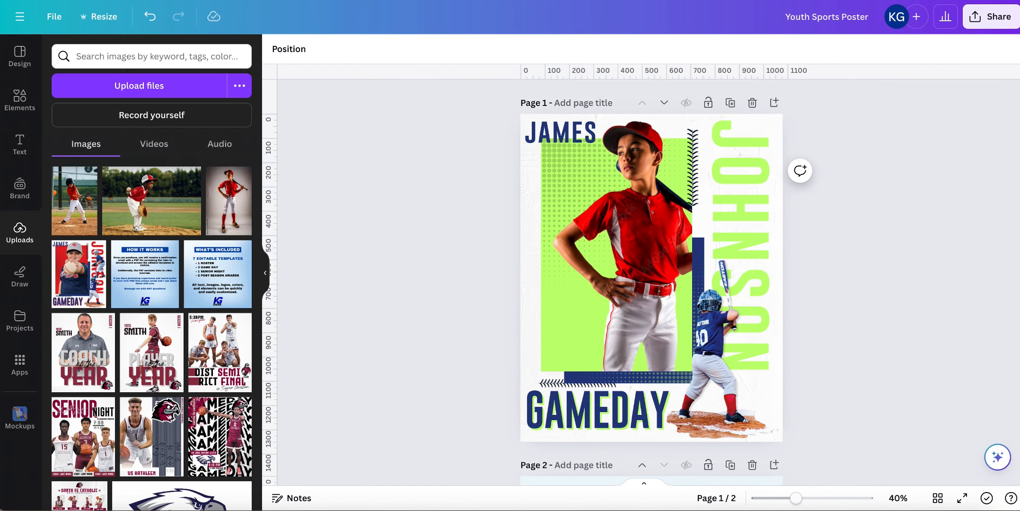
left_click(720, 337)
key("Delete")
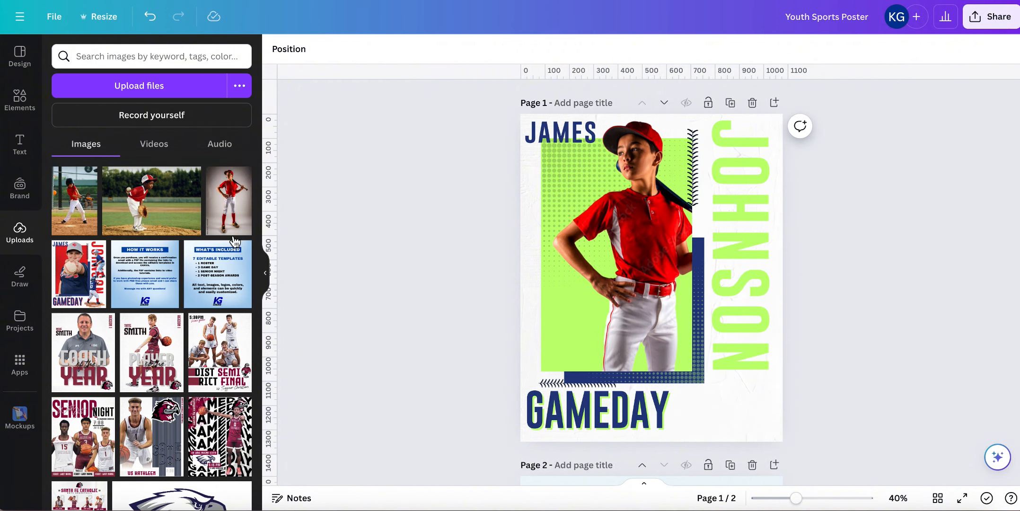
Step: Add the uploaded photo of the pitcher on the mound to the poster and remove its background
left_click(138, 210)
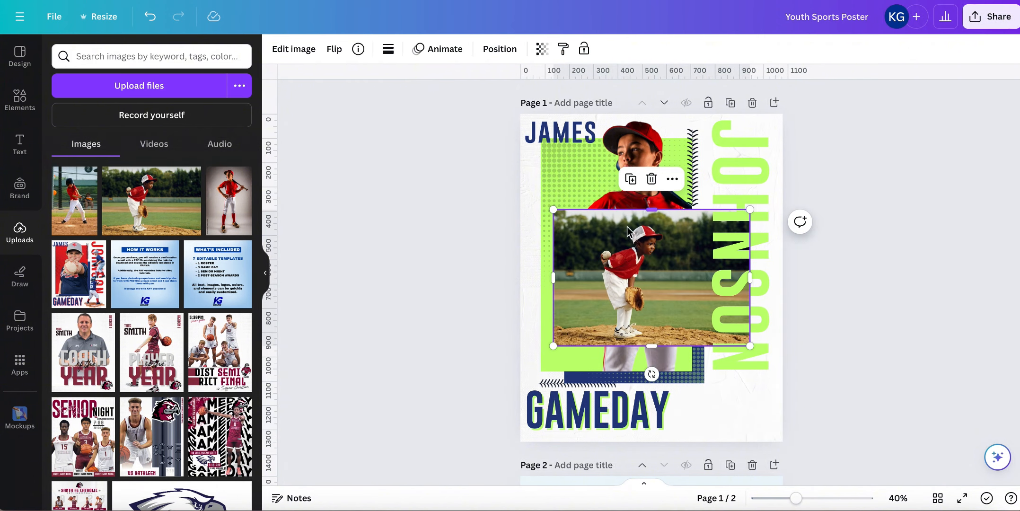
left_click_drag(635, 262, 642, 277)
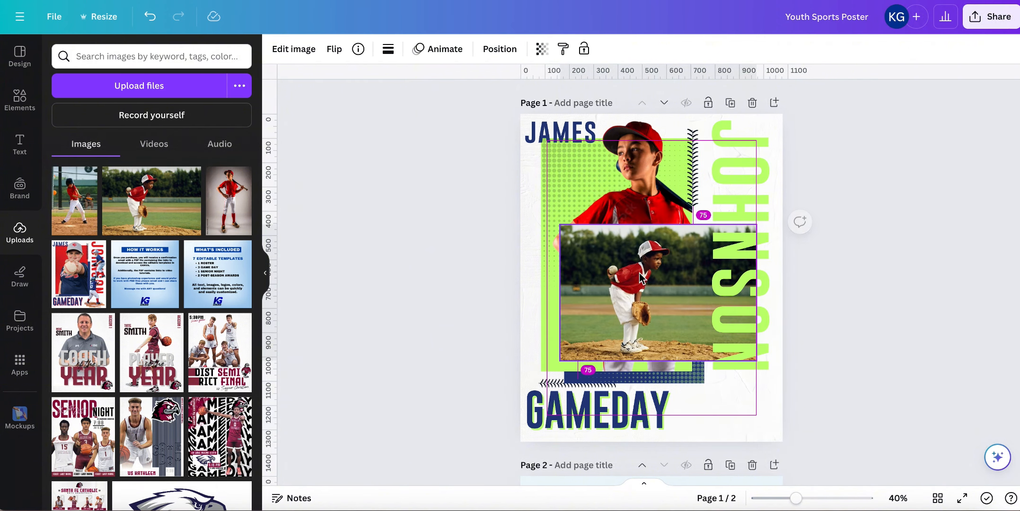
left_click(294, 50)
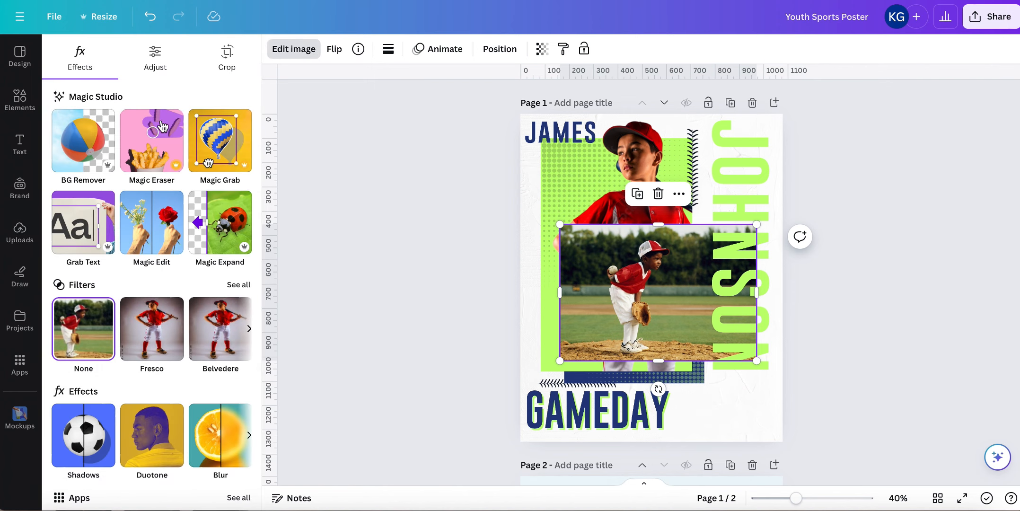
left_click(83, 140)
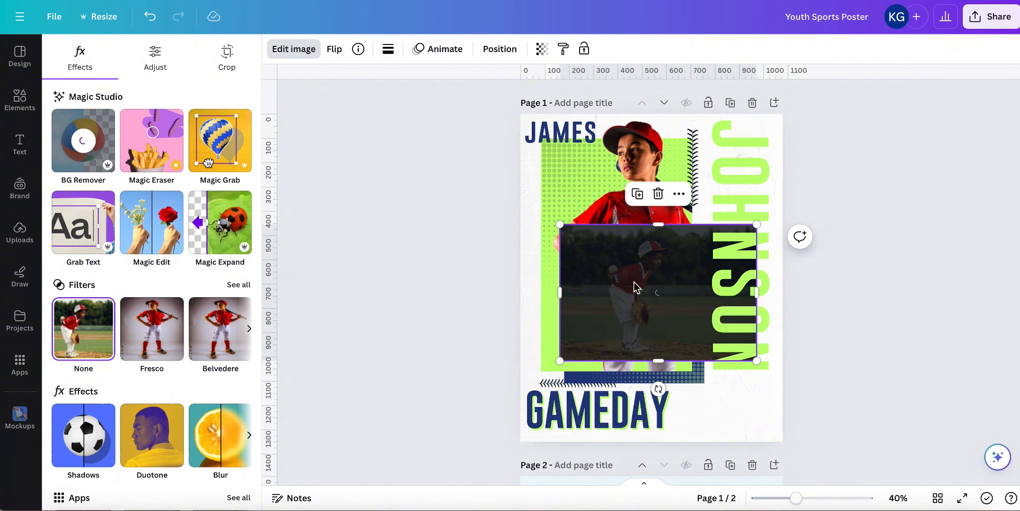
Step: Place the pitcher cutout enlarged in the poster's lower-right corner and bring it to the top of the layer order
left_click_drag(634, 286, 708, 369)
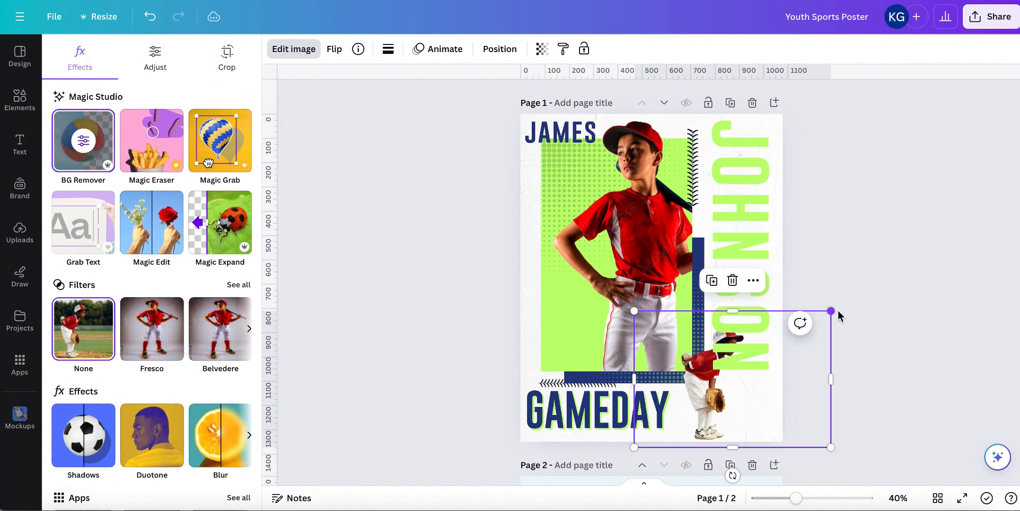
left_click_drag(830, 311, 866, 286)
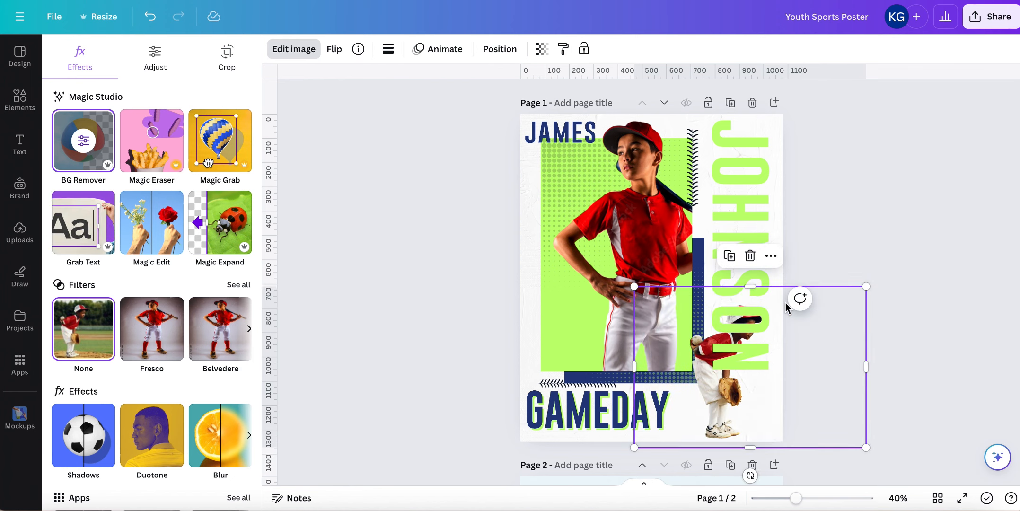
left_click(502, 50)
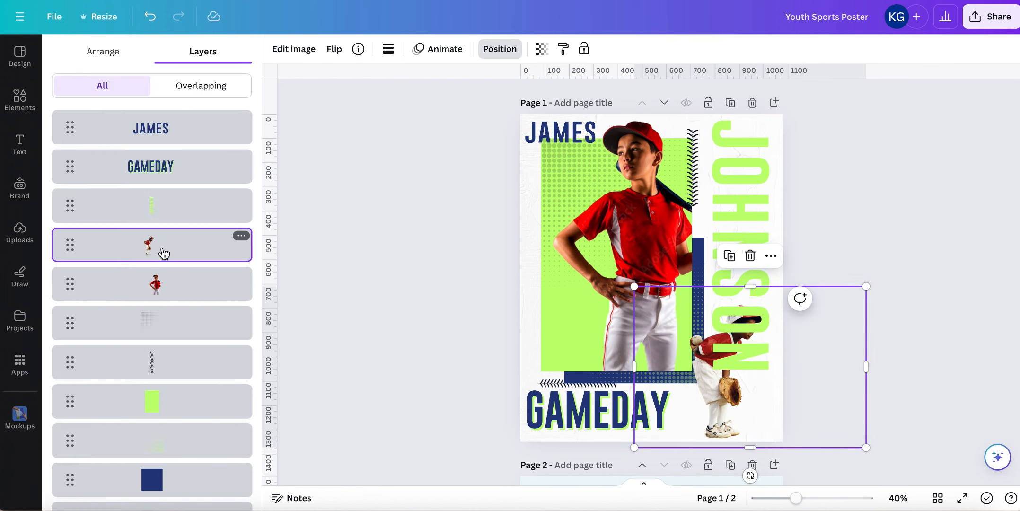
left_click_drag(167, 253, 170, 126)
left_click(961, 254)
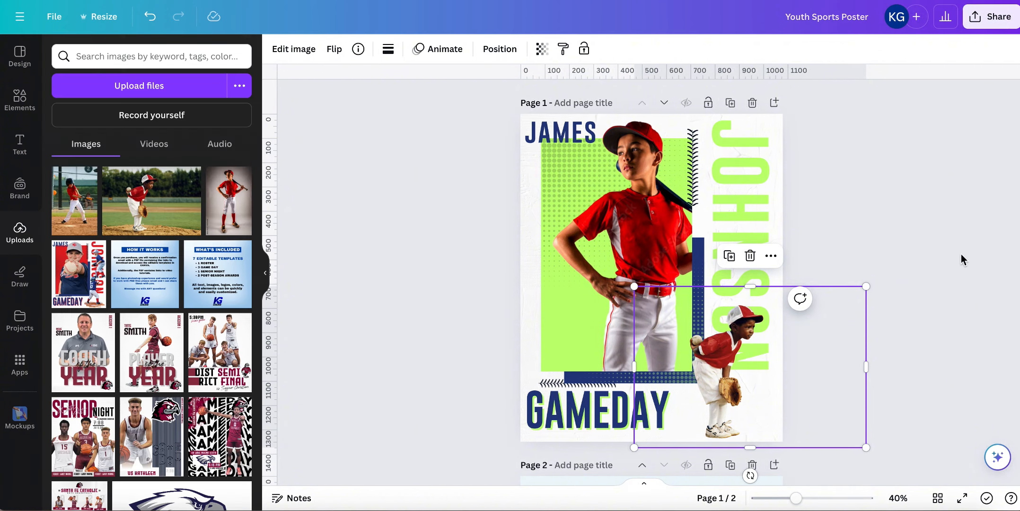
left_click(924, 271)
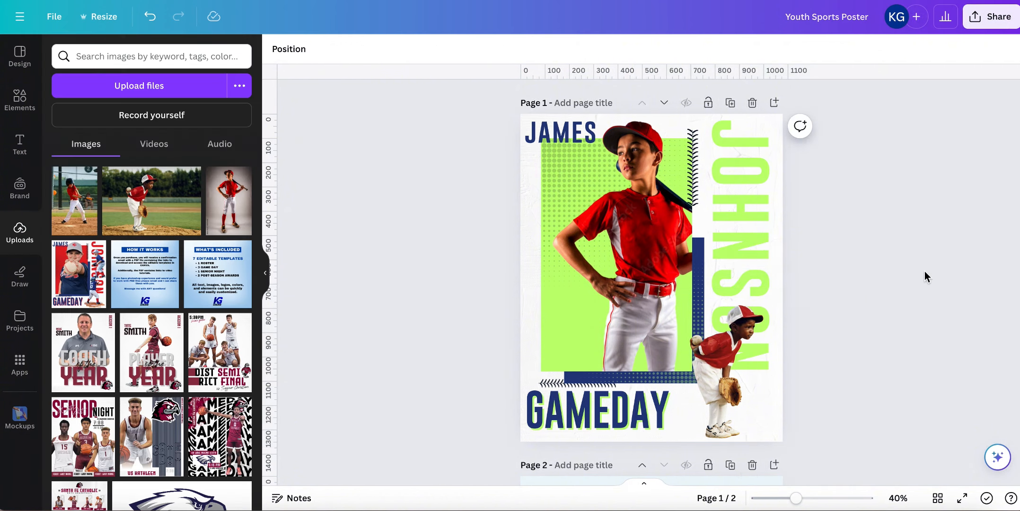
Step: Add the uploaded batter photo with its background removed and place it over the upper part of the vertical last-name text
left_click(83, 213)
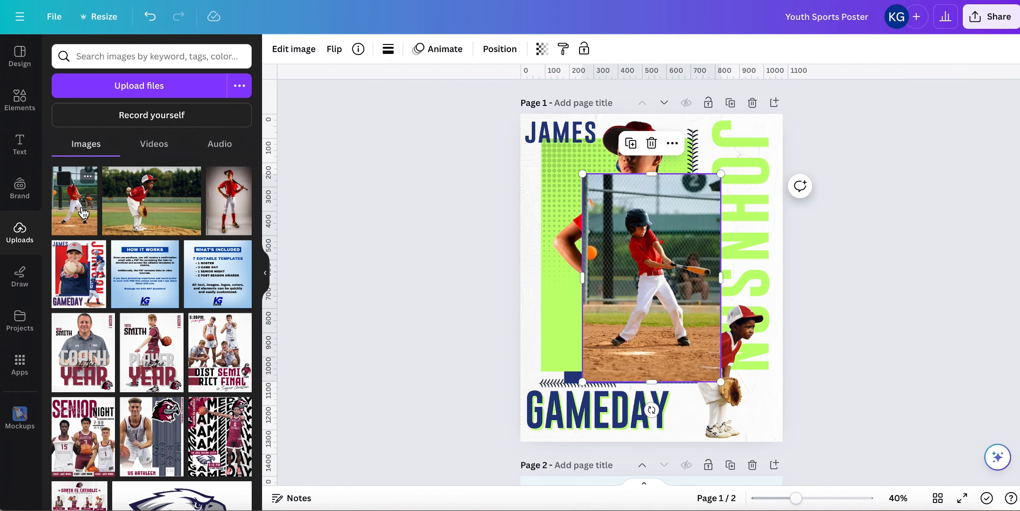
left_click(299, 55)
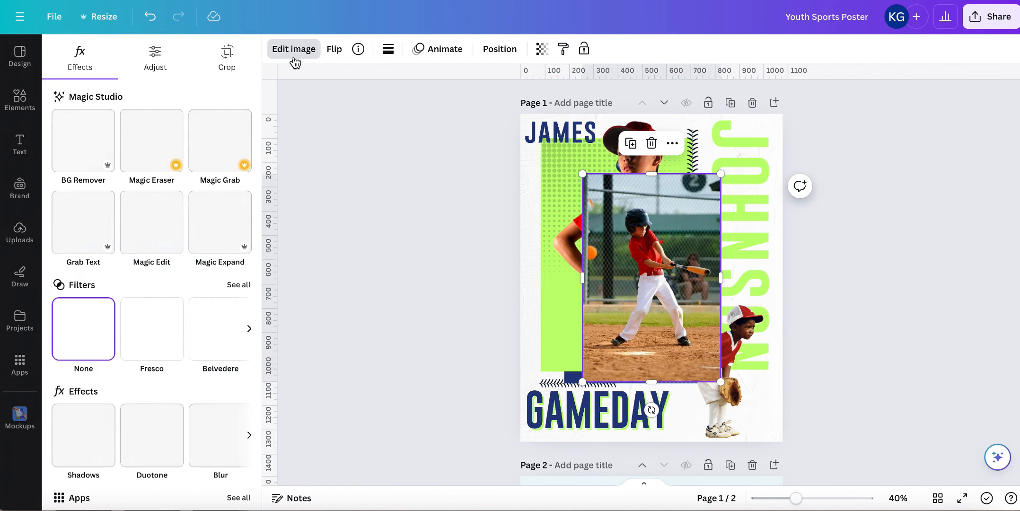
left_click(96, 150)
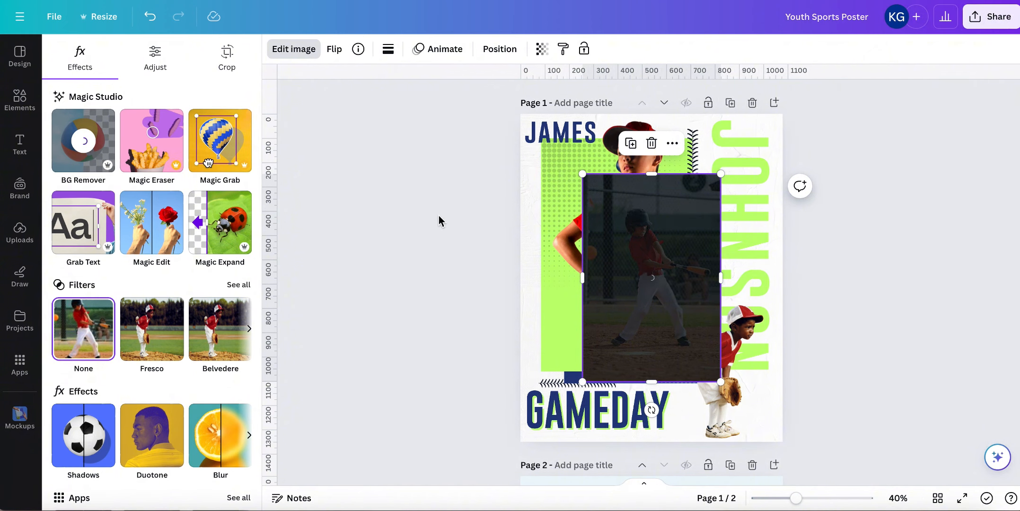
left_click_drag(695, 223, 776, 172)
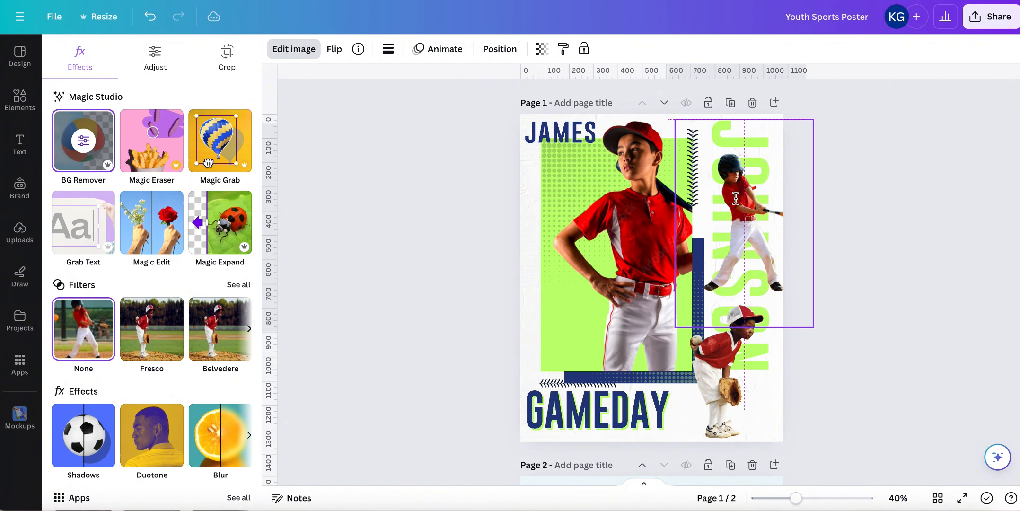
left_click_drag(728, 198, 727, 198)
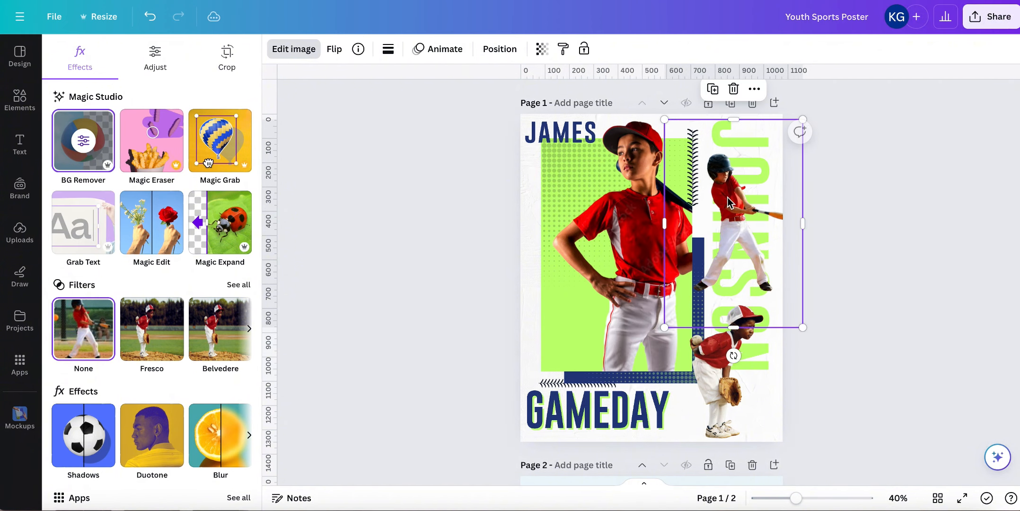